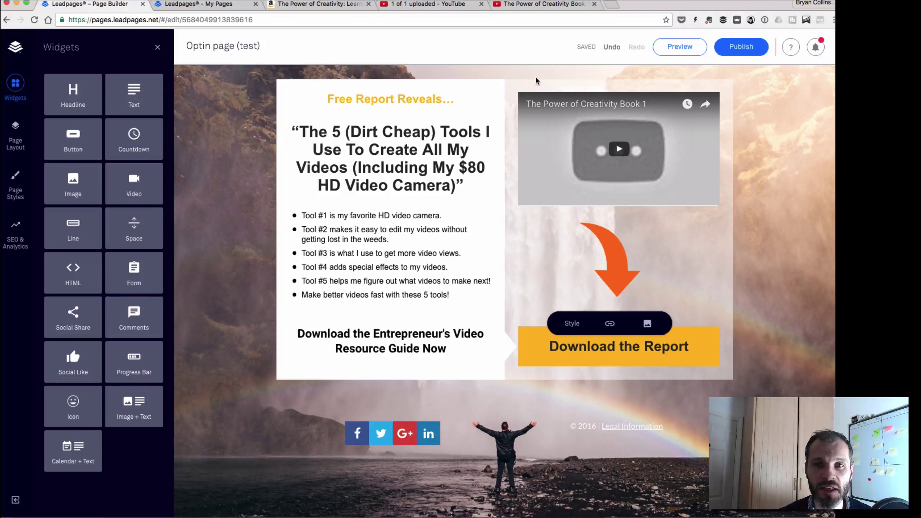
Step: Check the iframe embed code on the YouTube page for The Power of Creativity Book 1 and save it in the page's video widget
click(578, 118)
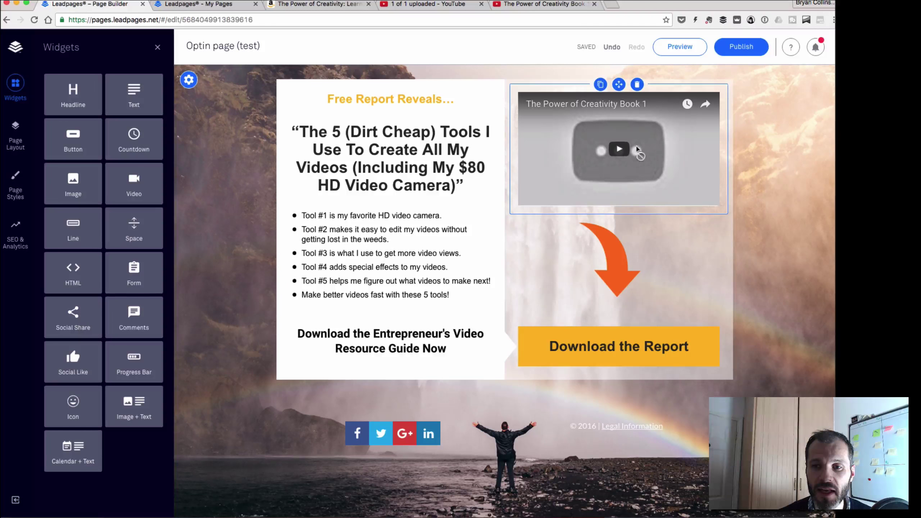
click(610, 106)
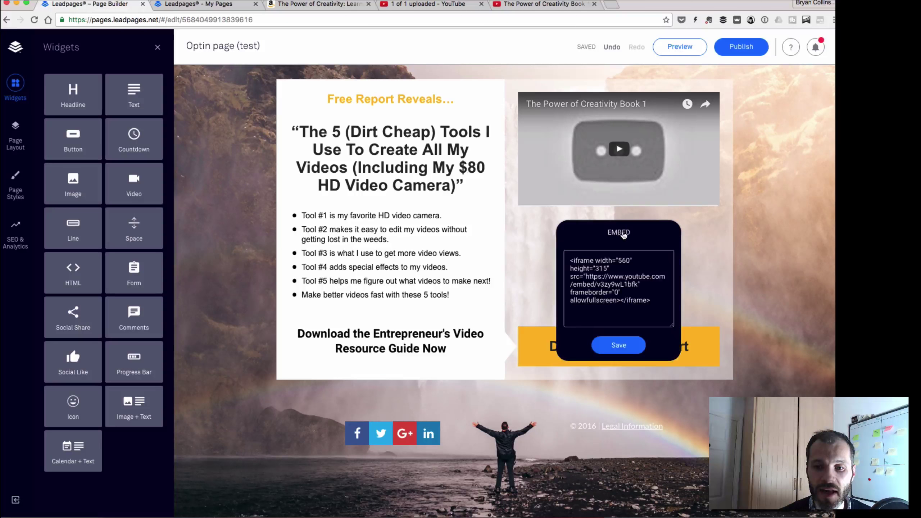
click(615, 292)
key(super+a)
click(542, 5)
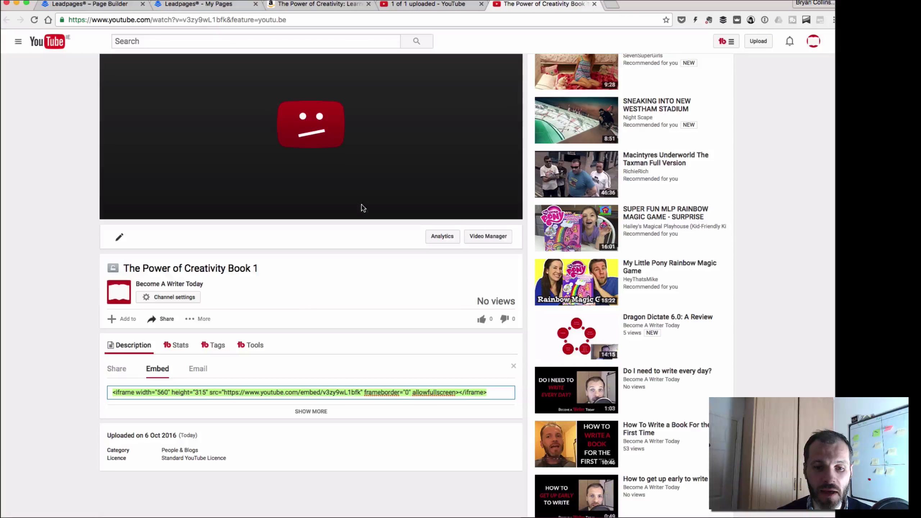
click(316, 394)
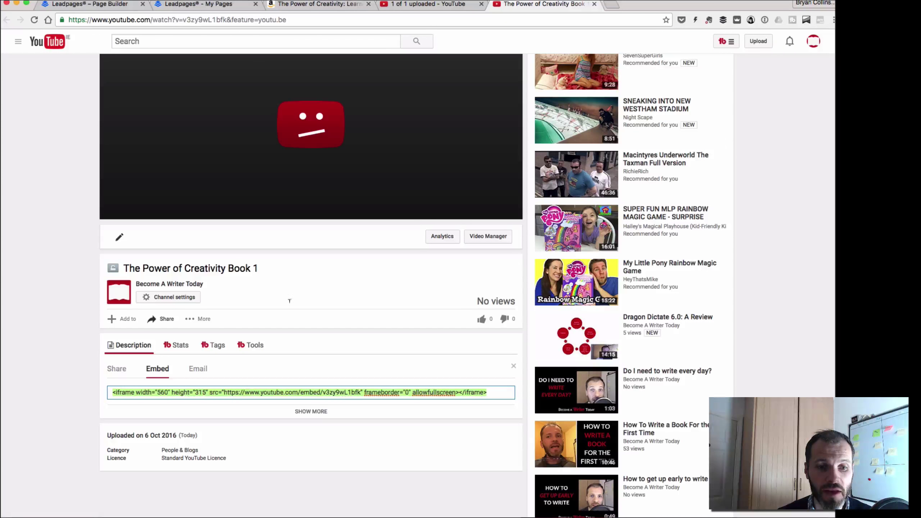
click(203, 4)
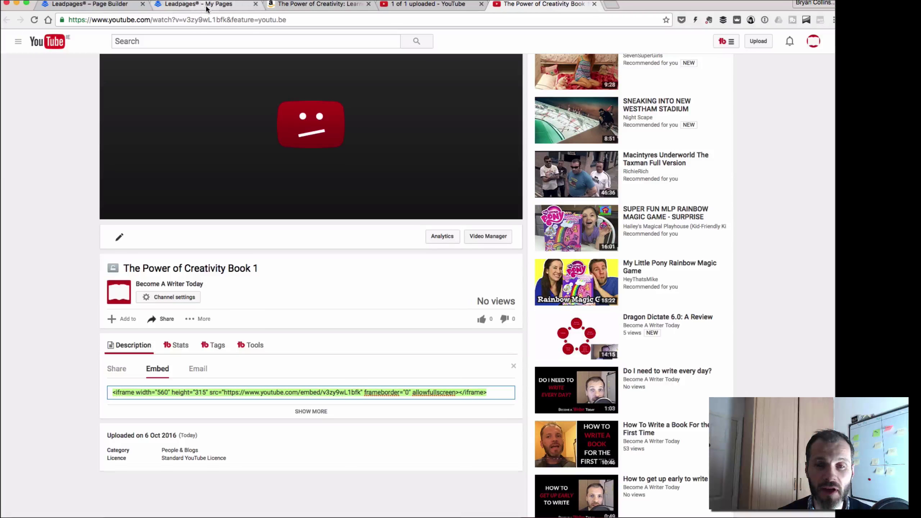
click(348, 4)
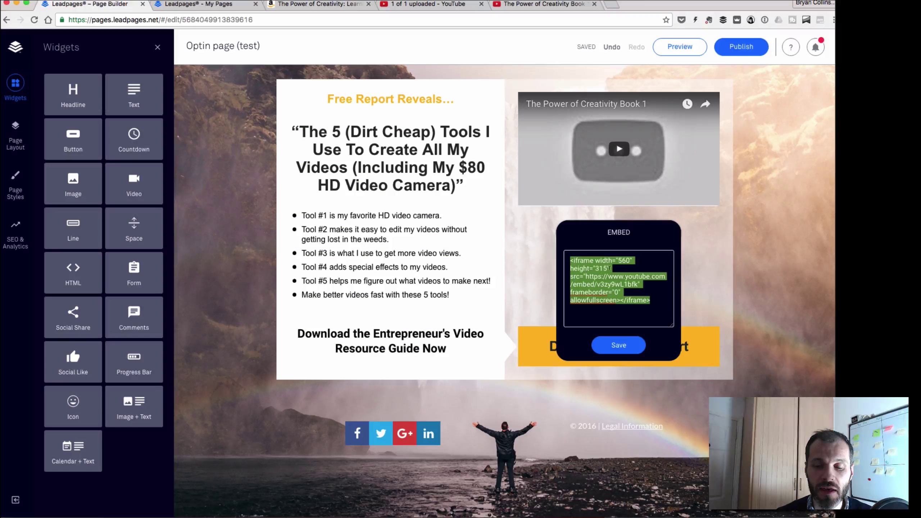
click(610, 268)
click(619, 345)
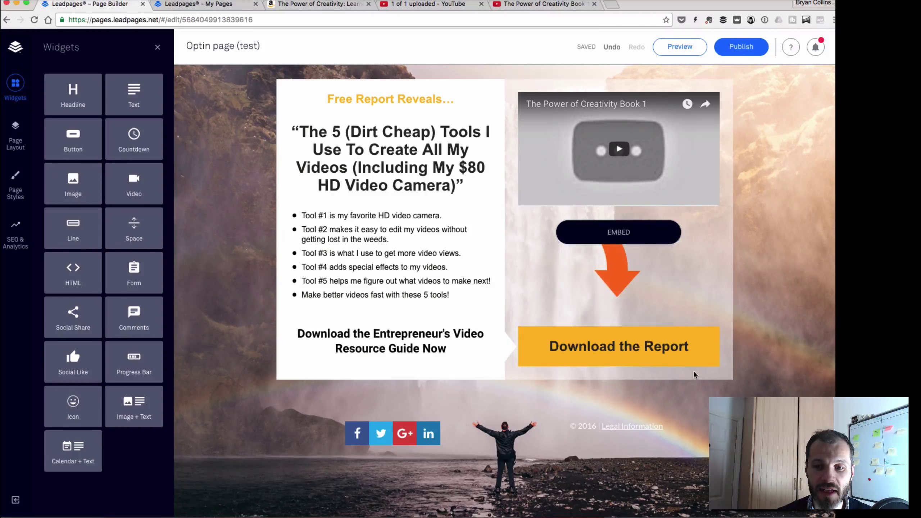
Step: Duplicate the orange arrow image beneath the video
click(616, 268)
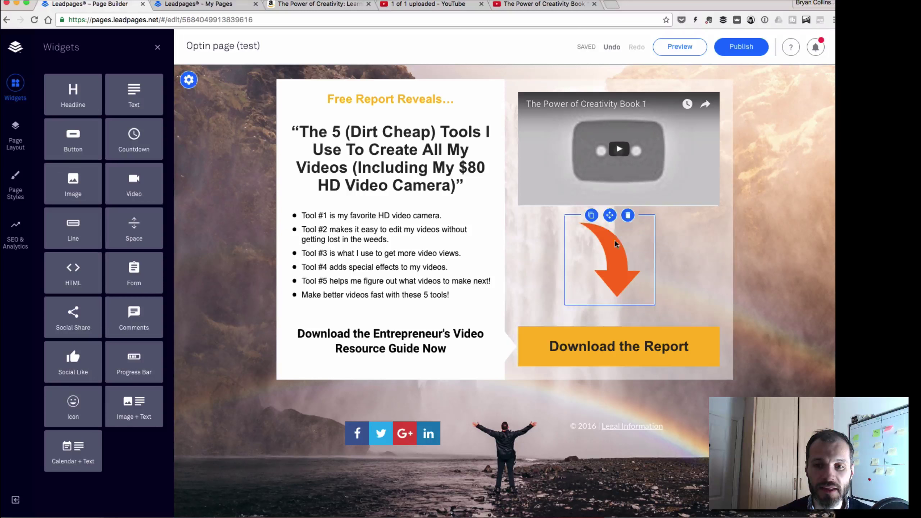
click(592, 215)
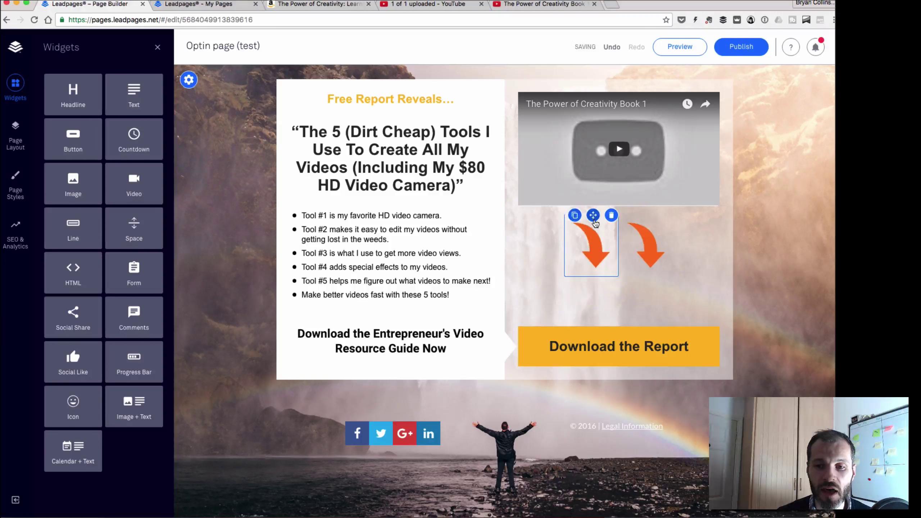
mouse_move(595, 225)
mouse_down()
mouse_move(659, 208)
mouse_move(604, 236)
mouse_up()
click(609, 234)
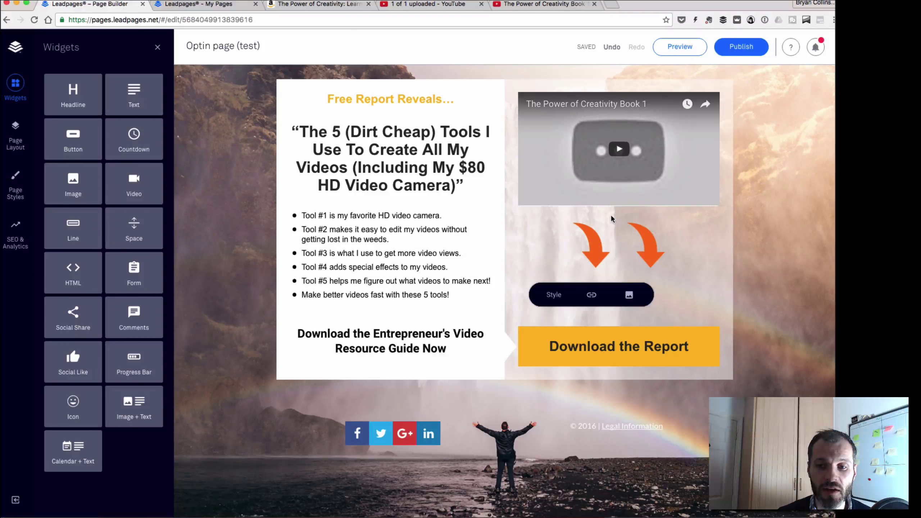
Step: Replace the right arrow with Book cover - 2D.jpg, titled "The Power of Creativity", and delete the remaining arrow
click(684, 296)
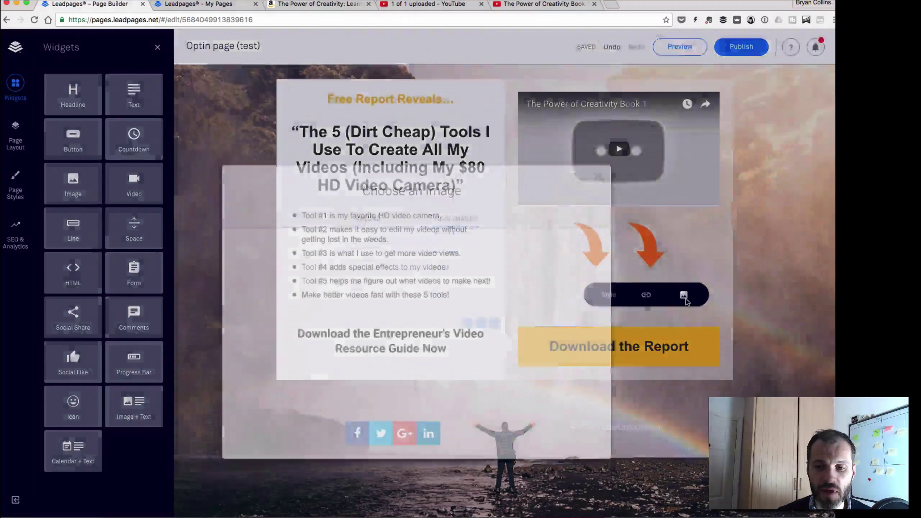
click(368, 180)
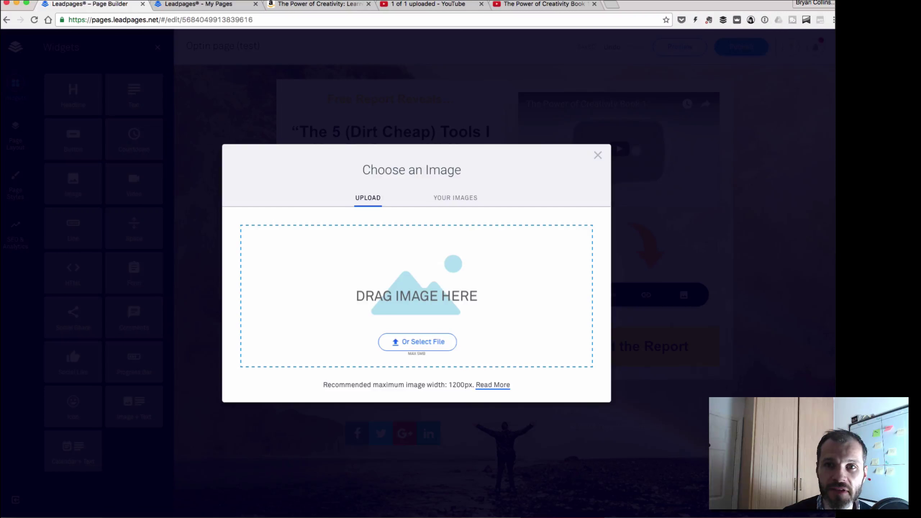
drag(769, 54, 392, 303)
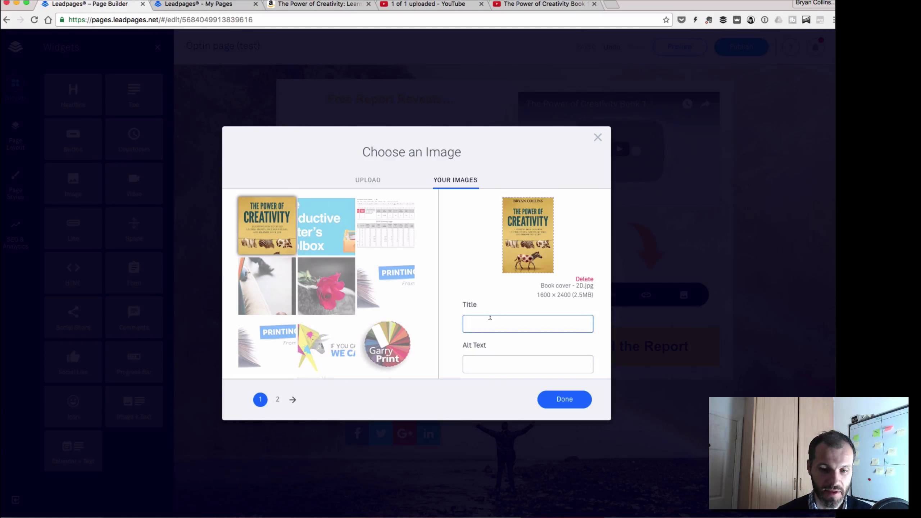
text(The Power of Creativity)
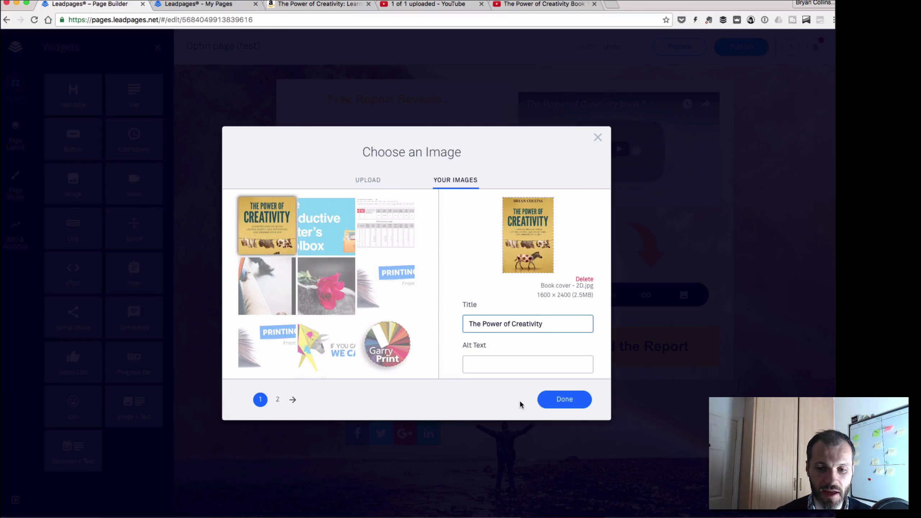
click(555, 400)
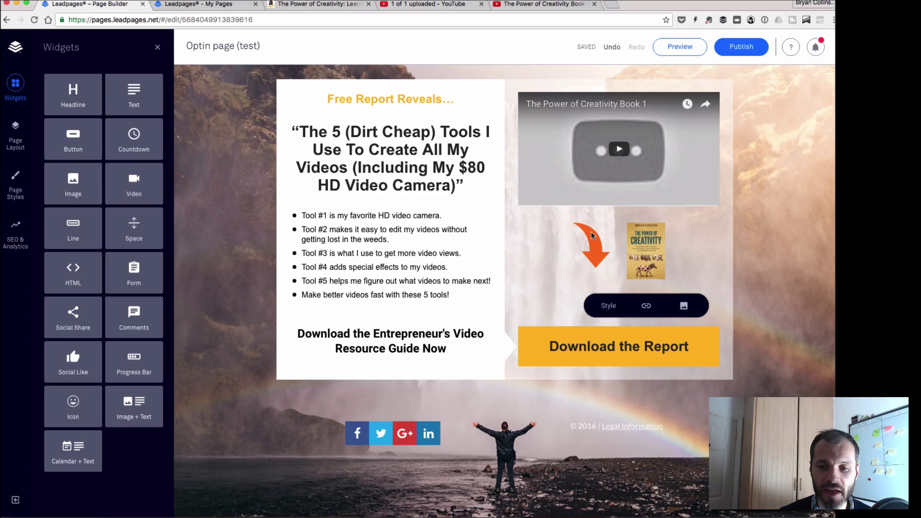
click(600, 242)
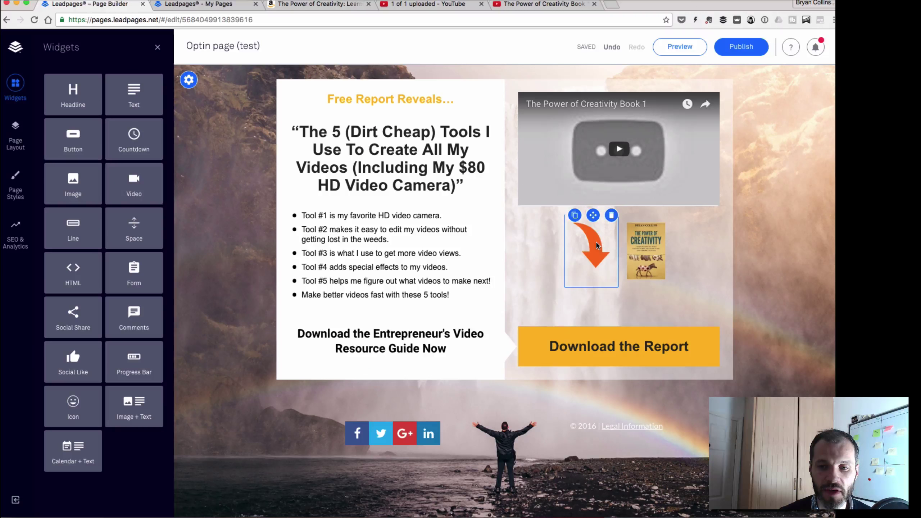
click(612, 217)
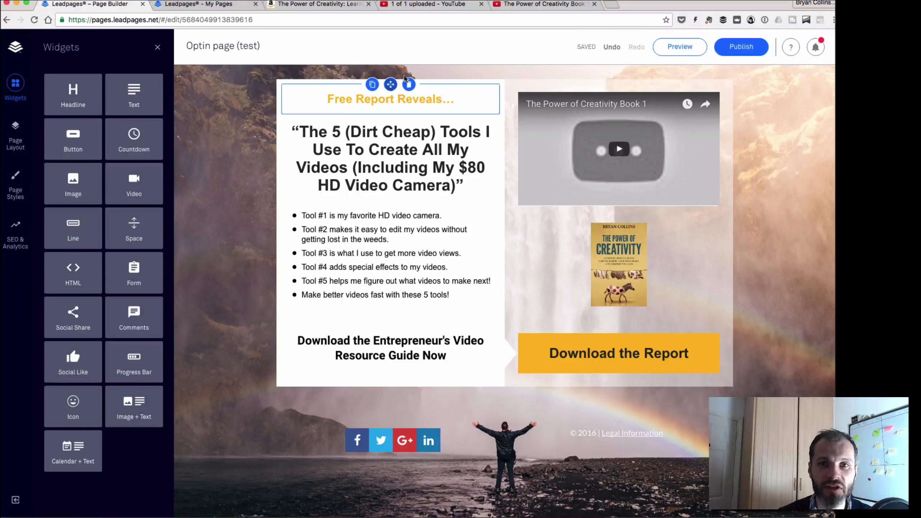
Step: Replace the orange "Free Report Reveals…" heading with "The Power of Creativity"
triple_click(377, 98)
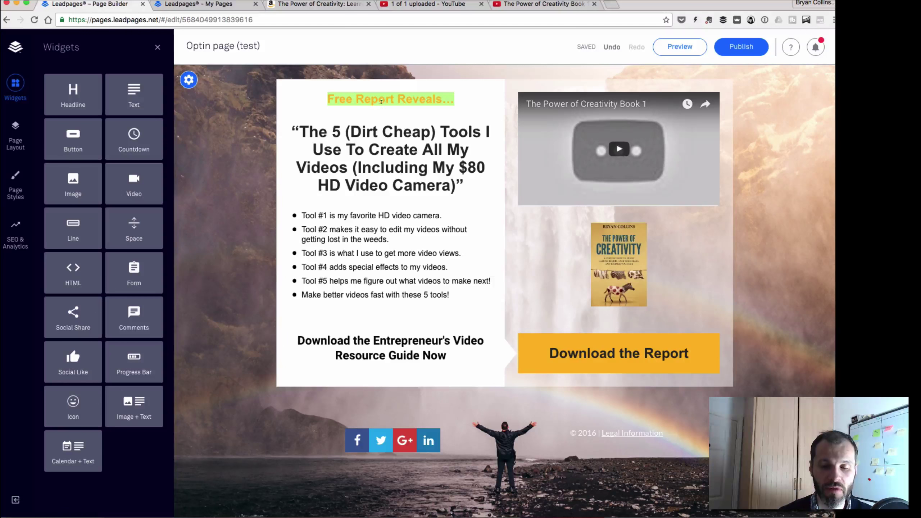
key(BackSpace)
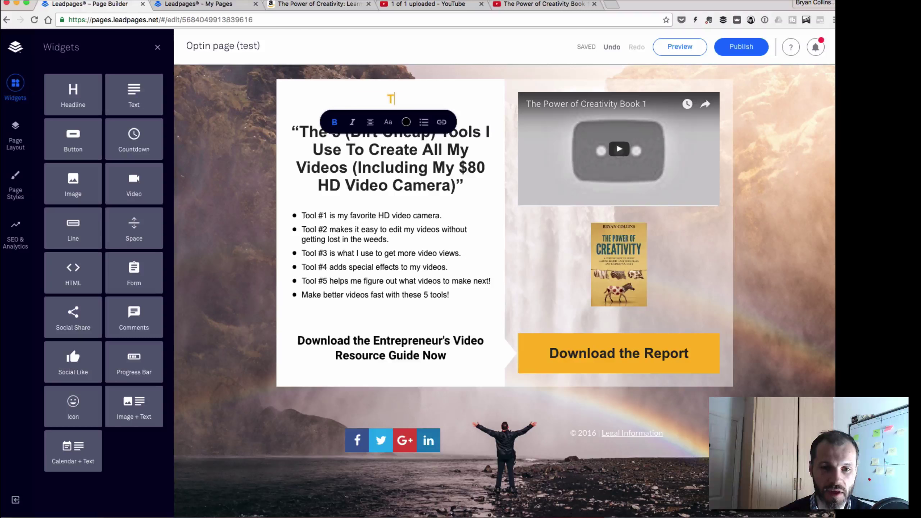
text(The Power of Creativity)
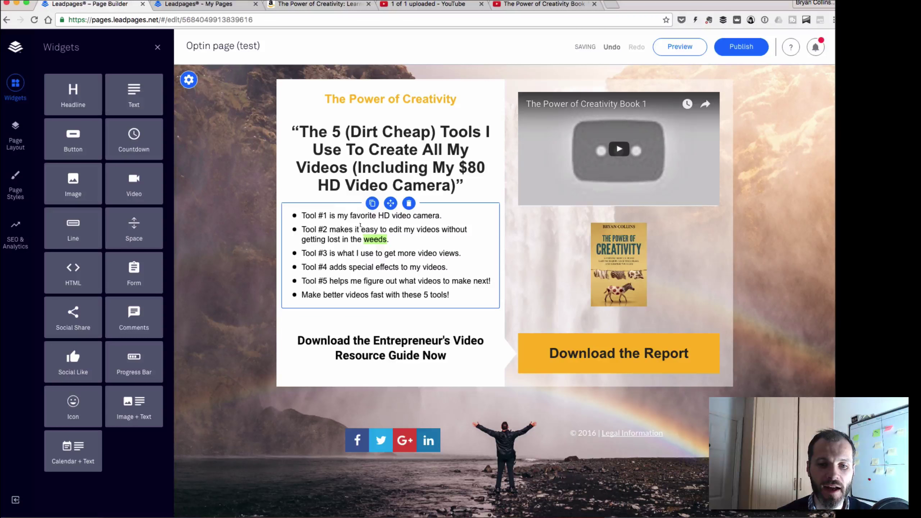
Step: Replace the whole bulleted list of video tools with the copied book description that begins "This book is for new writers"
click(327, 216)
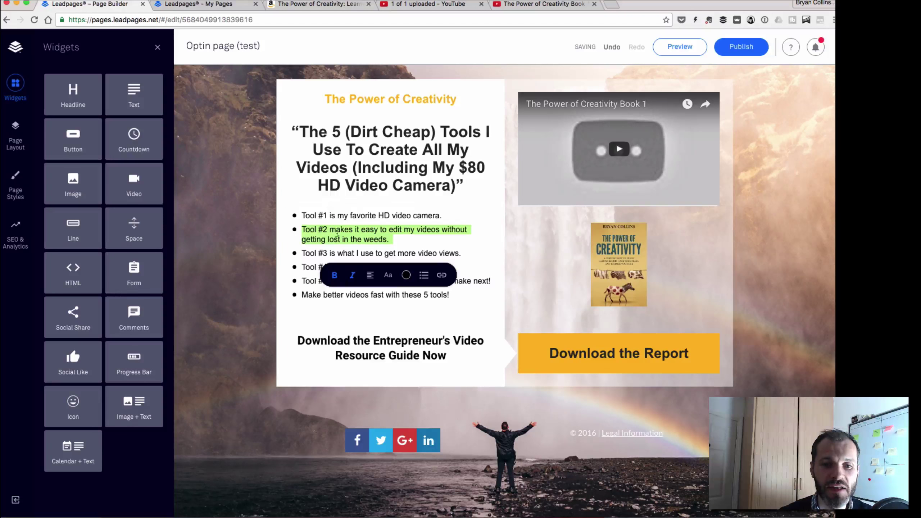
click(328, 215)
drag(306, 216, 455, 290)
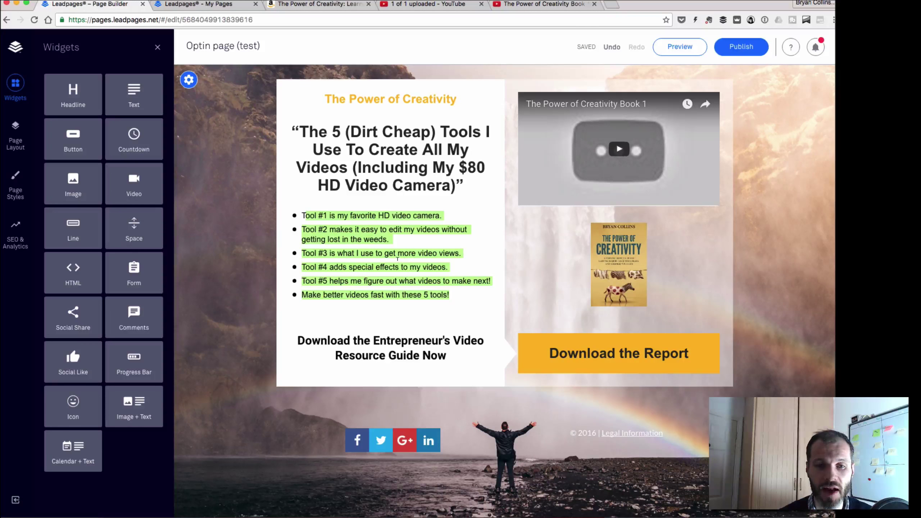
key(BackSpace)
key(BackSpace)
key(super+space)
text(c)
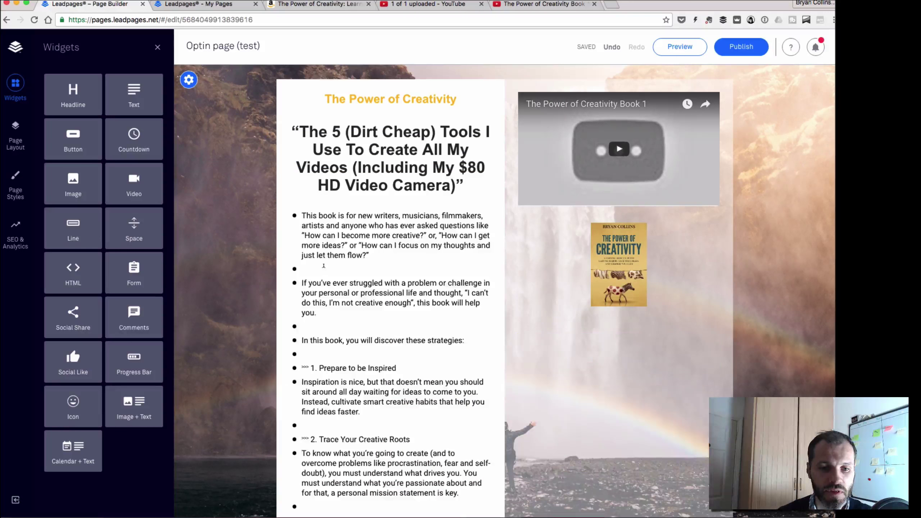
Step: Remove the empty bullets between the introductory paragraphs and before strategy 1, Prepare to be Inspired
click(324, 269)
key(BackSpace)
key(BackSpace)
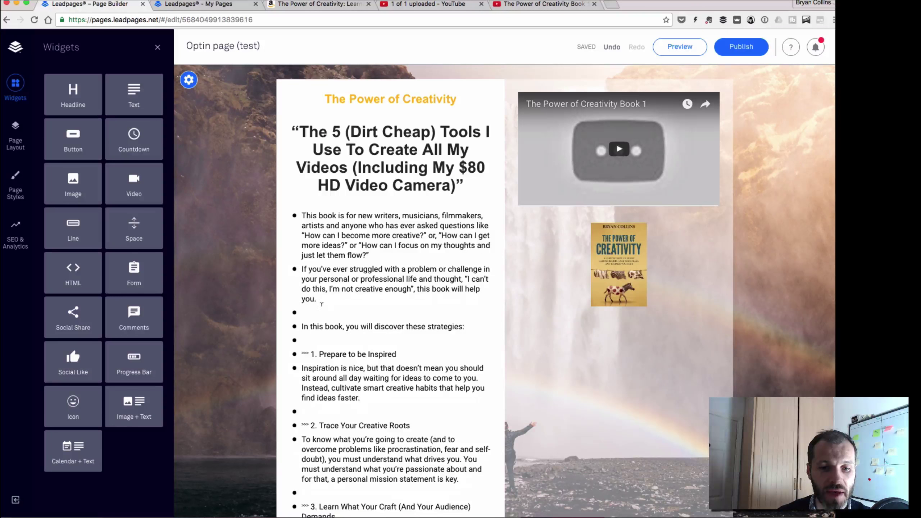
key(BackSpace)
key(BackSpace)
click(313, 325)
key(BackSpace)
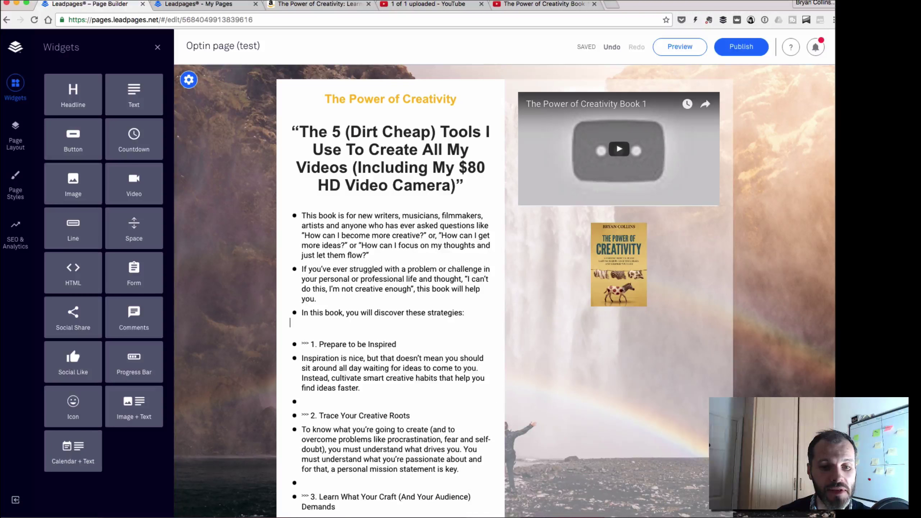
key(BackSpace)
Step: Delete the "Inspiration is nice" paragraph under strategy 1 together with the empty bullet before strategy 2
drag(386, 385, 290, 343)
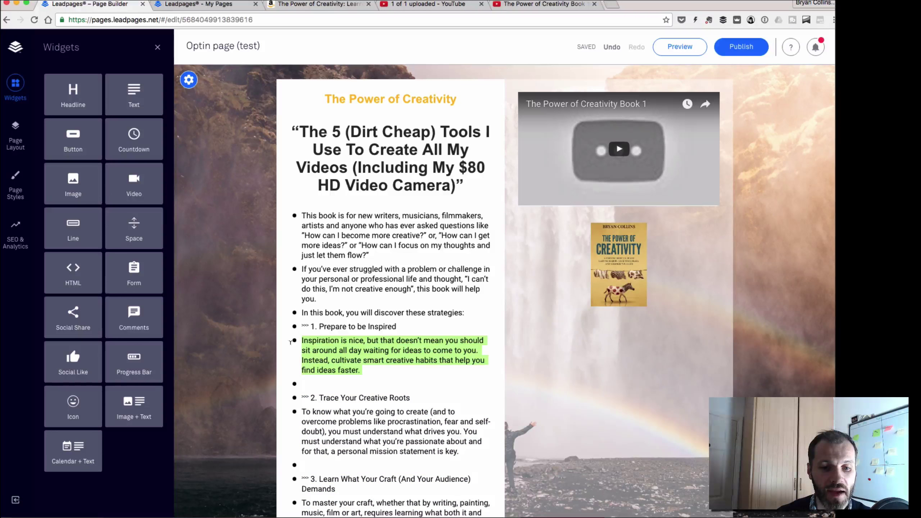
key(BackSpace)
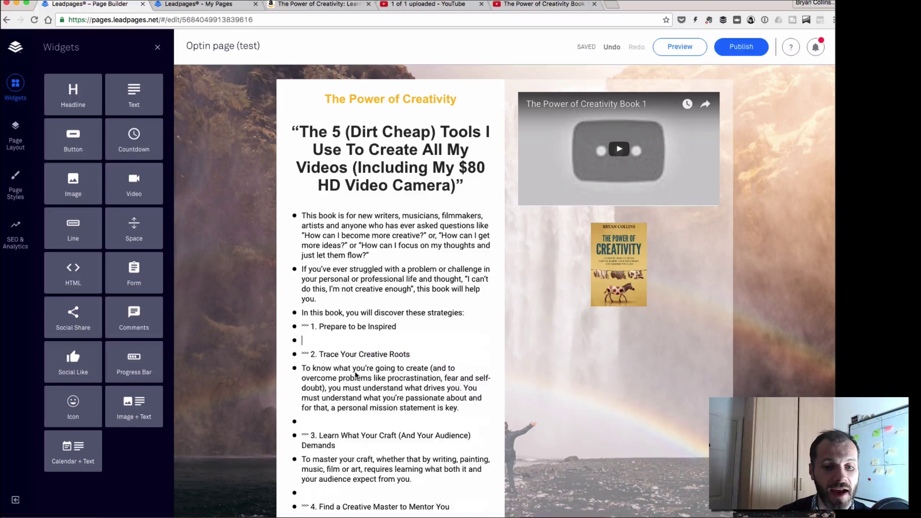
key(BackSpace)
key(BackSpace)
Step: Delete the explanatory paragraph under strategy 2, Trace Your Creative Roots, and the empty bullets before strategy 3
drag(453, 407, 282, 354)
key(BackSpace)
key(BackSpace)
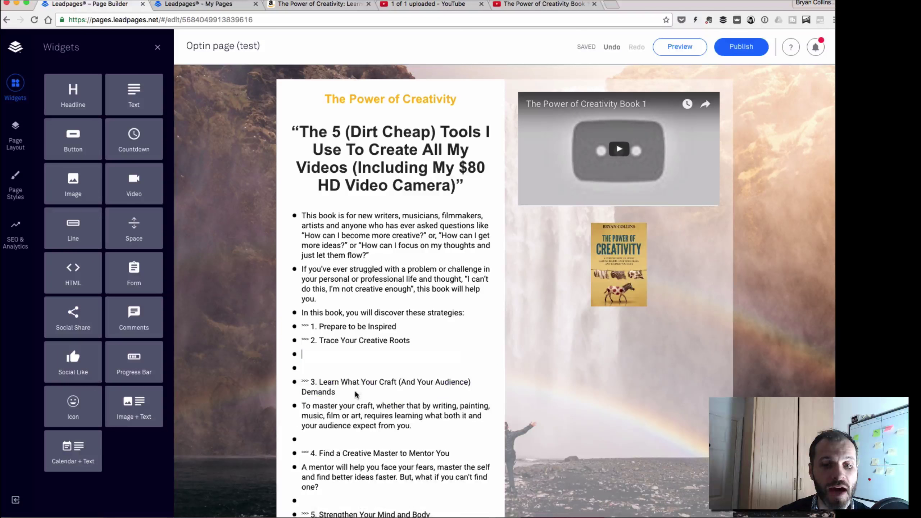
key(BackSpace)
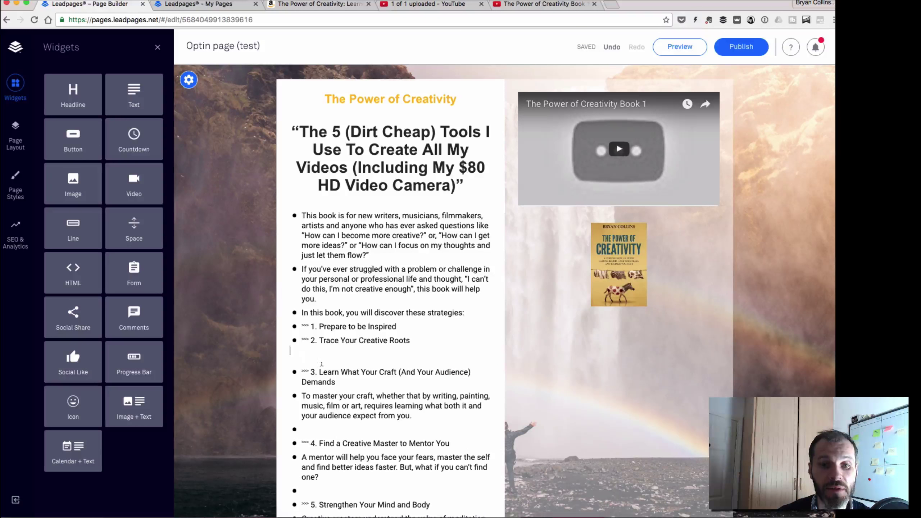
key(BackSpace)
Step: Delete the "To master your craft" paragraph under strategy 3 along with the empty bullet that follows it
drag(429, 403, 290, 377)
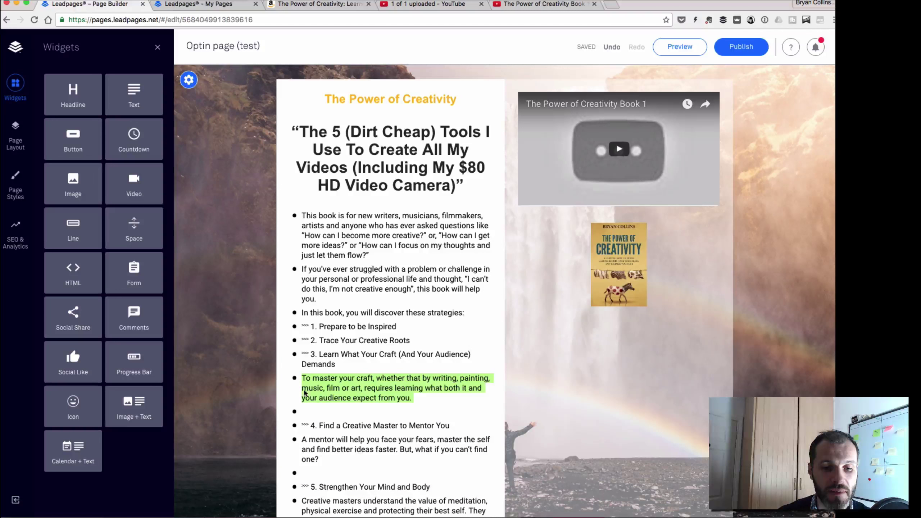
key(BackSpace)
key(BackSpace)
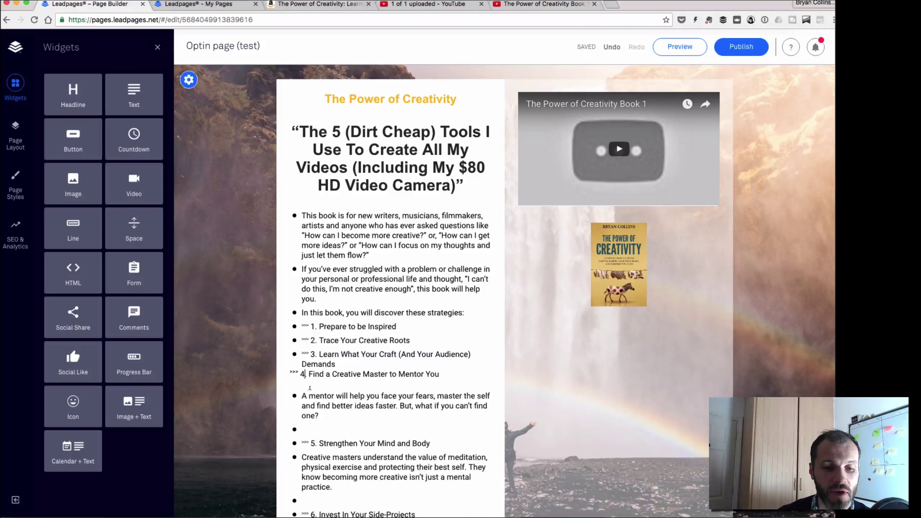
Step: Remove the ">>>" marker from strategy 4, Find a Creative Master to Mentor You, and make the line its own bullet
key(Left)
key(Left)
key(BackSpace)
key(BackSpace)
key(BackSpace)
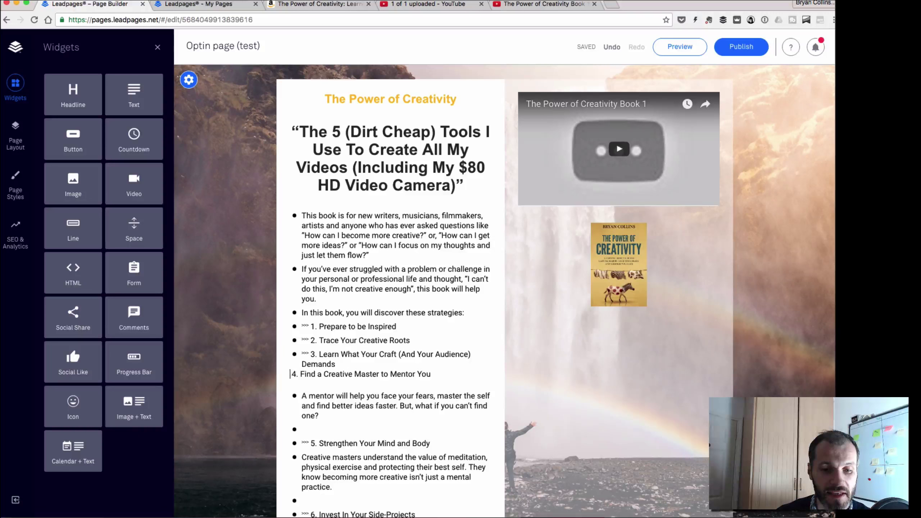
key(BackSpace)
key(Return)
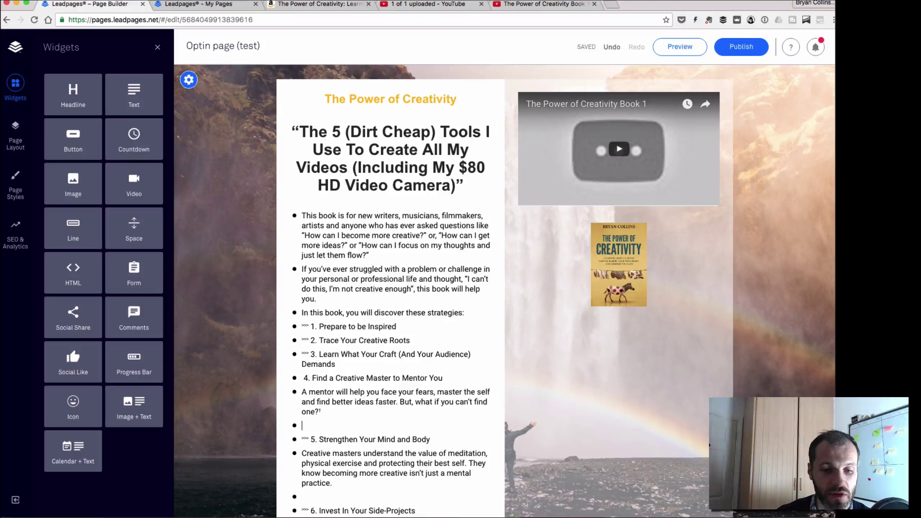
Step: Delete the mentor paragraph and empty bullet under strategy 4, keeping "5. Strengthen Your Mind and Body" as its own bullet without the ">>>" marker
triple_click(320, 411)
key(BackSpace)
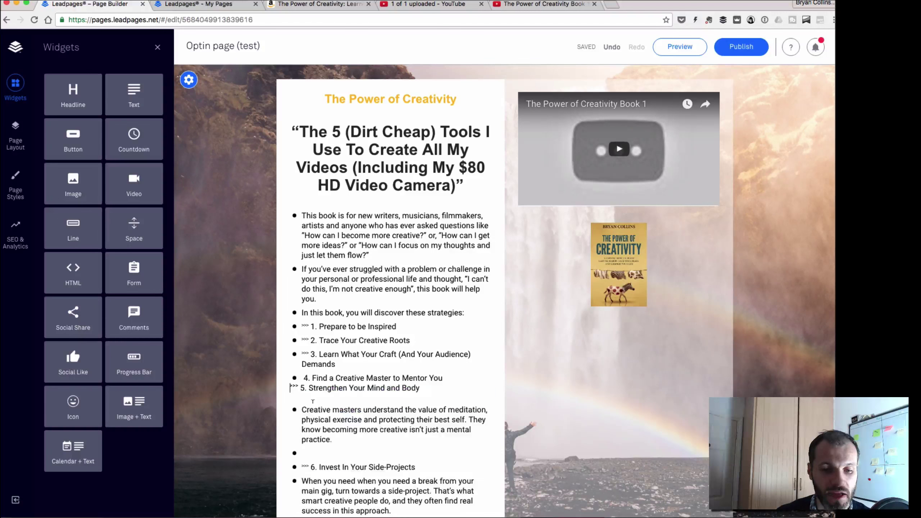
key(BackSpace)
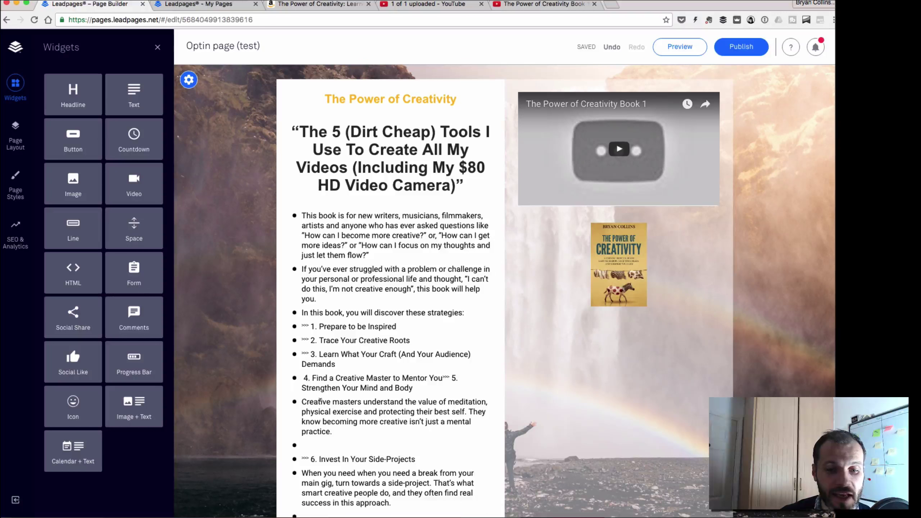
key(Return)
drag(311, 392, 301, 390)
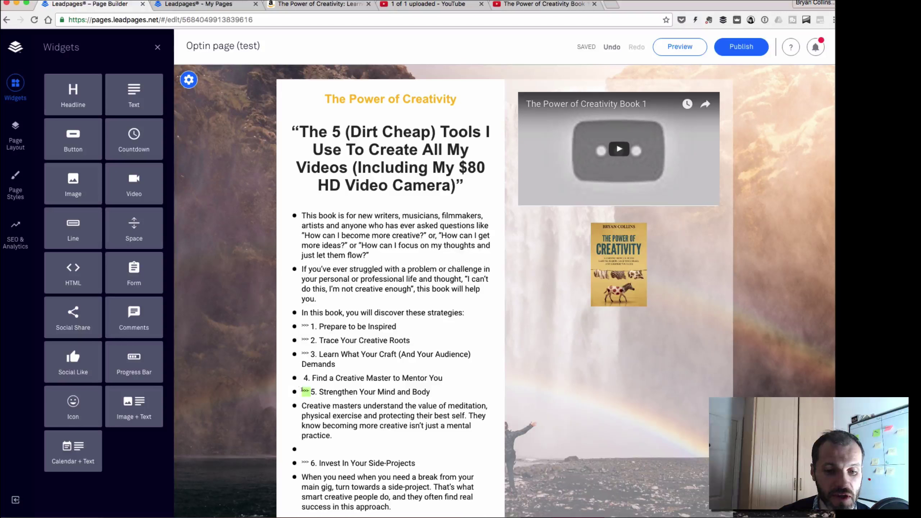
key(BackSpace)
Step: Replace the "Creative masters" paragraph under strategy 5 with the bullet "6. Invest In Your Side-Projects", removing the empty bullet and ">>>" marker
triple_click(318, 421)
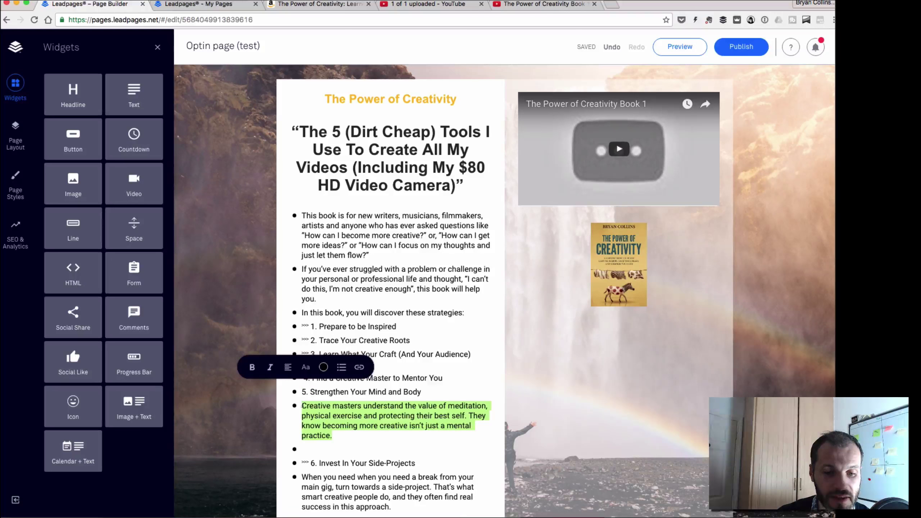
key(BackSpace)
text(6.)
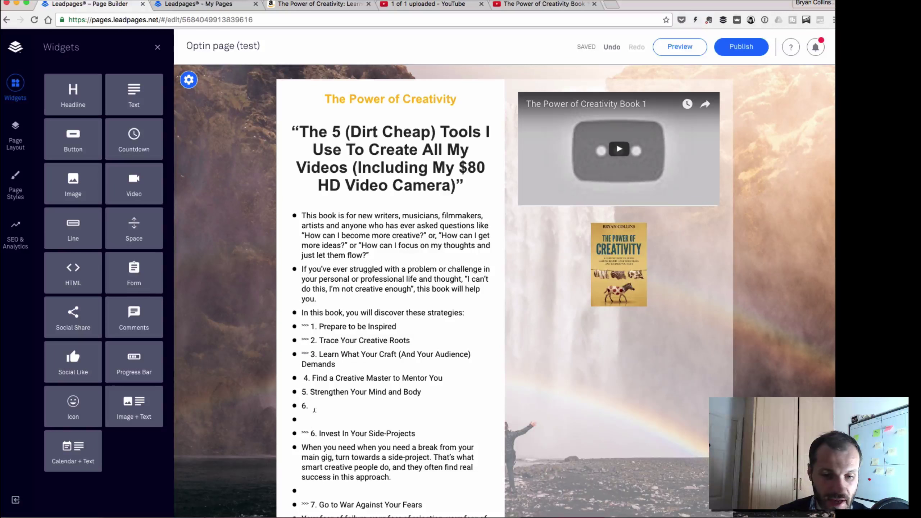
drag(313, 419, 311, 431)
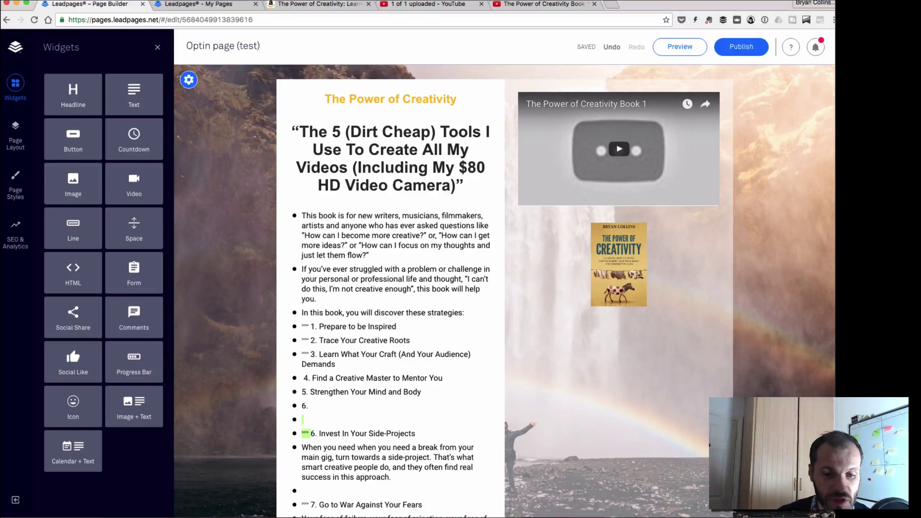
key(BackSpace)
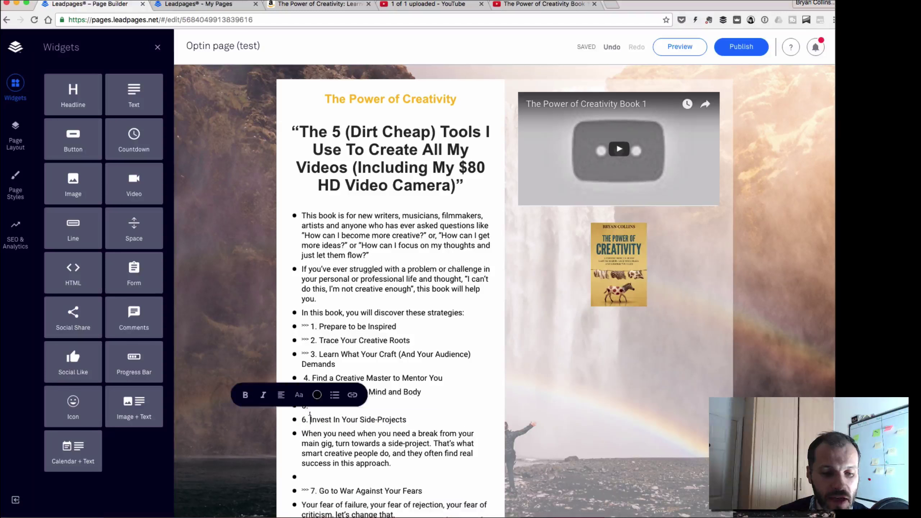
click(311, 420)
key(BackSpace)
key(BackSpace)
key(BackSpace)
key(BackSpace)
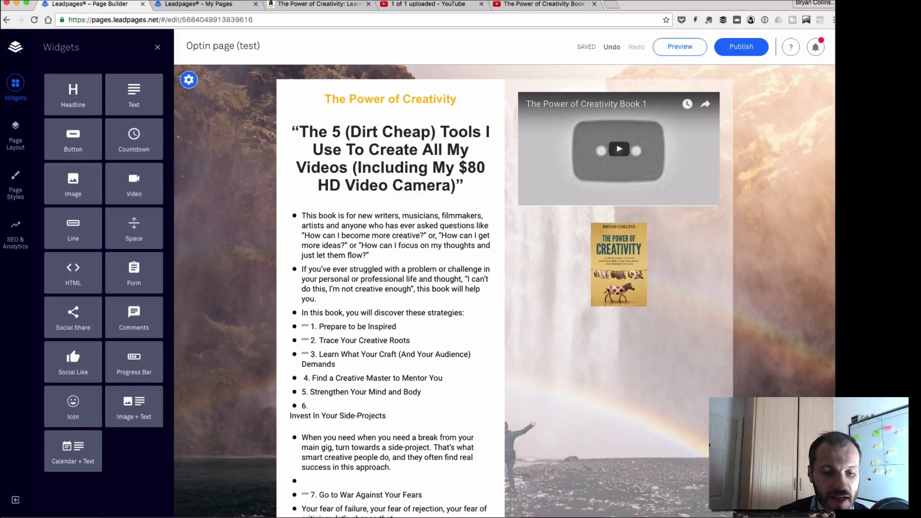
Step: Delete the explanatory paragraphs under strategies 6 and 7, together with the empty bullet and ">>>" marker before strategy 7
shift+click(414, 459)
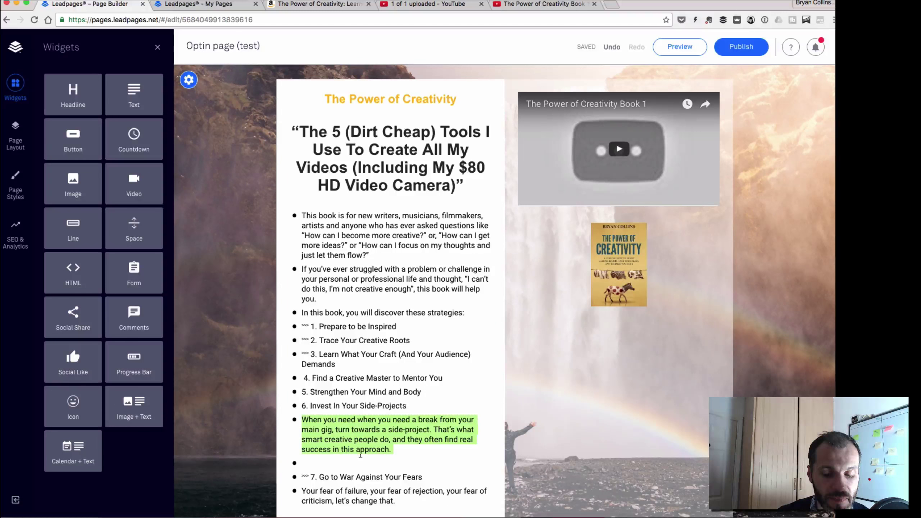
key(BackSpace)
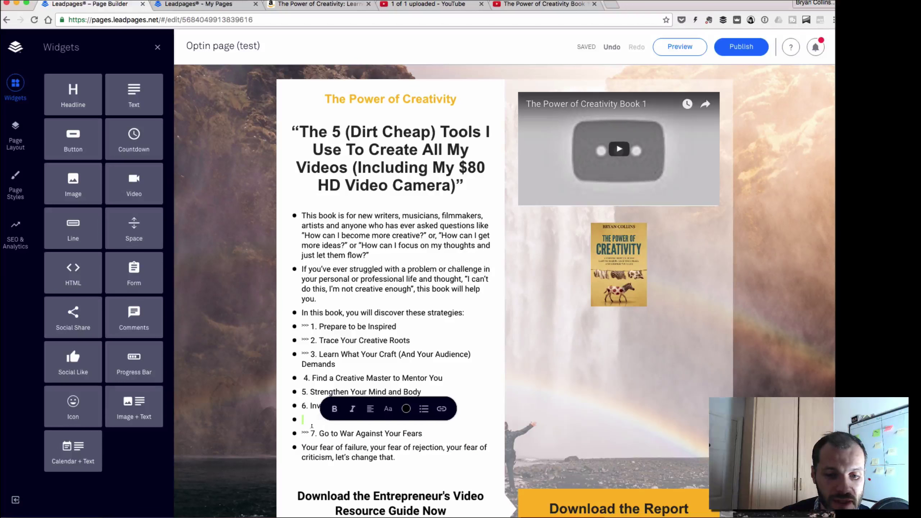
drag(311, 427, 295, 417)
key(BackSpace)
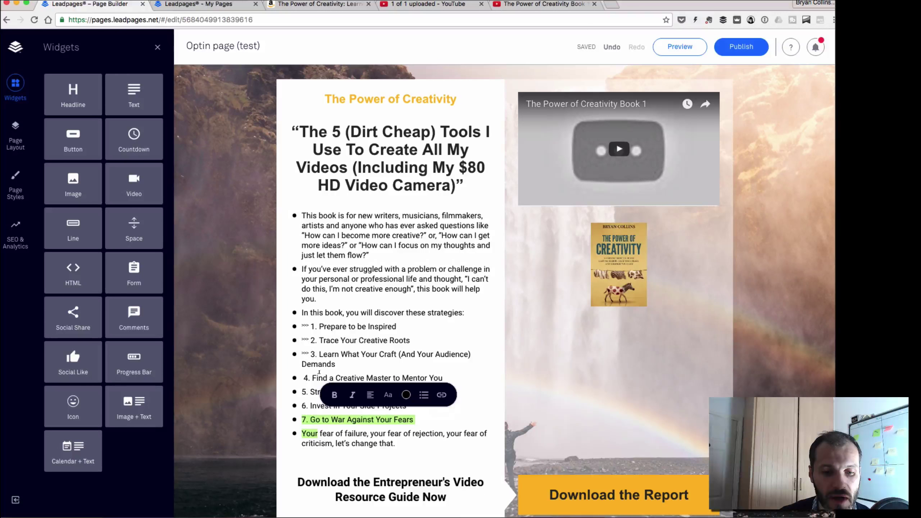
click(390, 444)
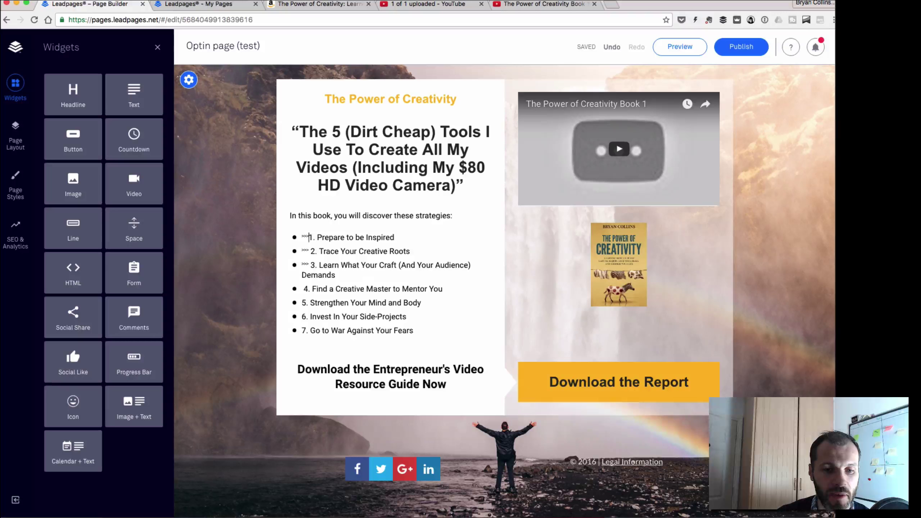
Step: Remove the ">>>" markers in front of strategies 1, 2 and 3 and the extra space before strategy 4
key(BackSpace)
key(BackSpace)
key(BackSpace)
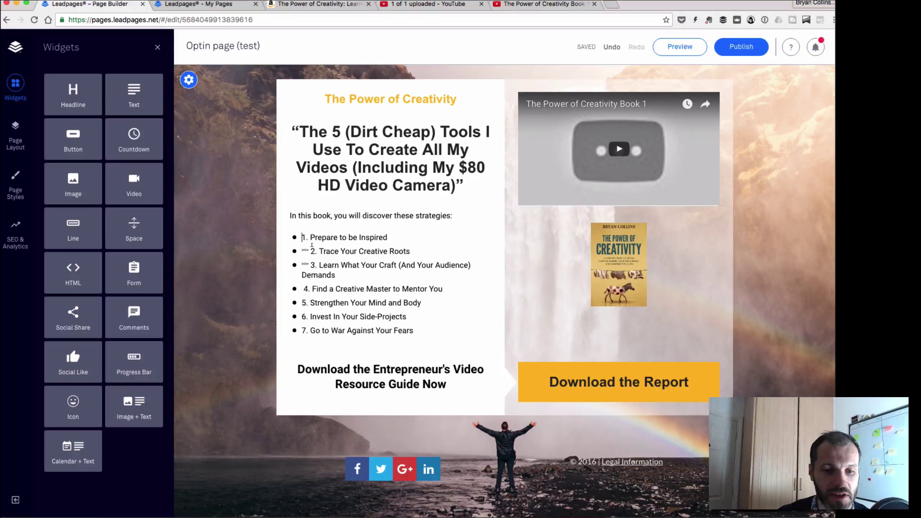
click(310, 250)
key(BackSpace)
key(BackSpace)
key(BackSpace)
click(308, 266)
key(BackSpace)
key(BackSpace)
key(BackSpace)
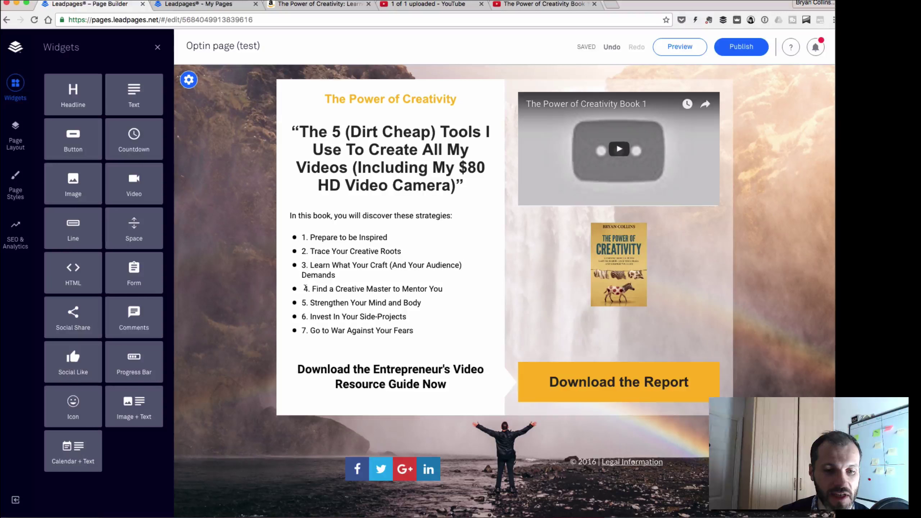
click(306, 289)
key(BackSpace)
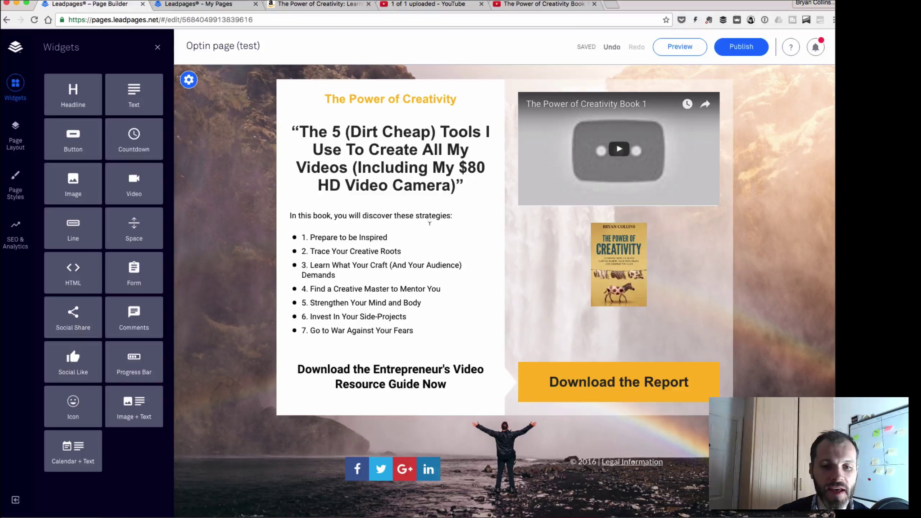
Step: Replace the main headline about cheap video tools with "You already have what it takes to find ideas your audience loves"
click(357, 153)
key(super+a)
text(You already have what it takes to find ideas your au)
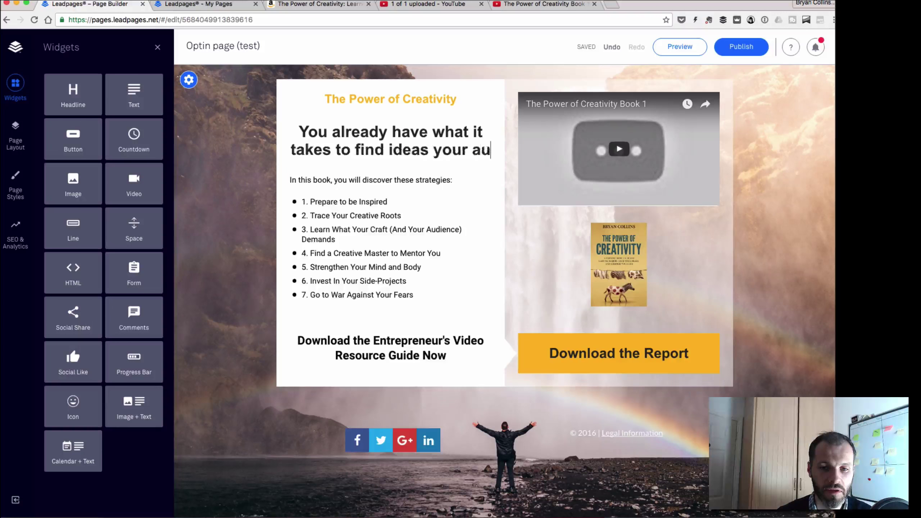
text(dience loves)
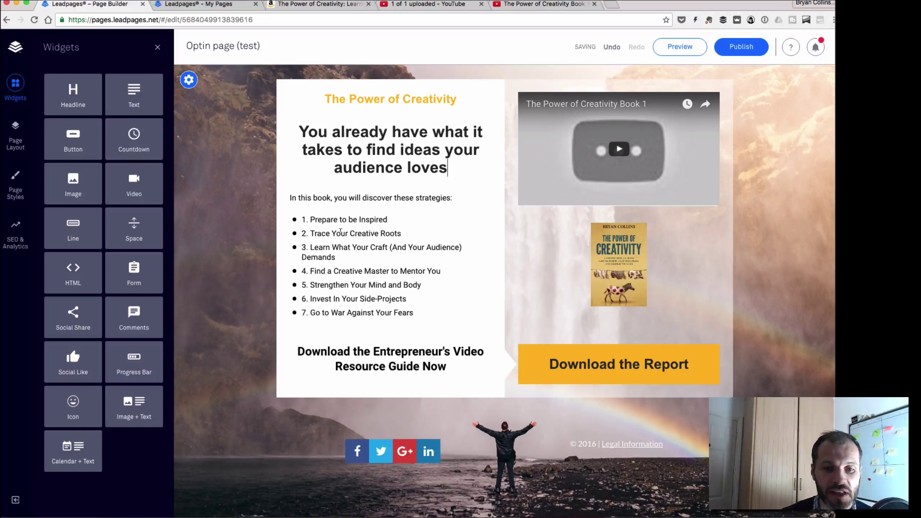
Step: Make the word "Fears" in strategy 7 bold
drag(303, 218, 417, 313)
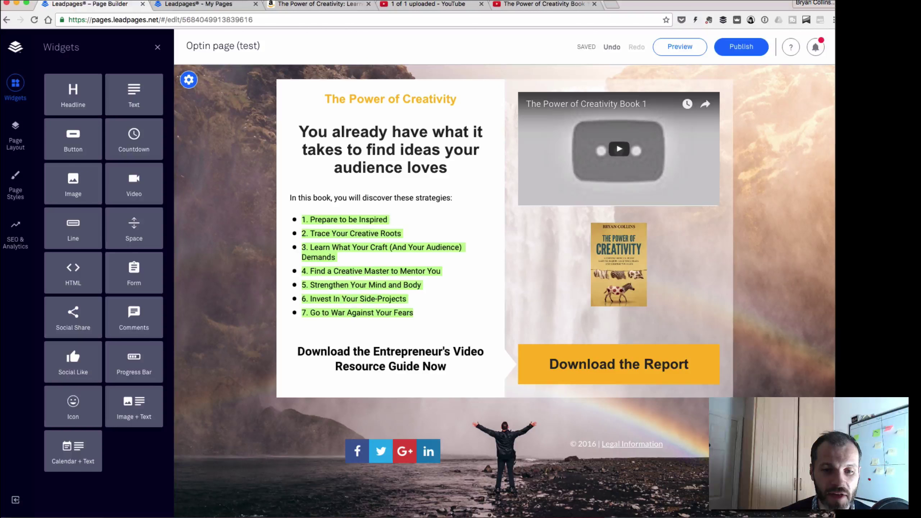
click(367, 220)
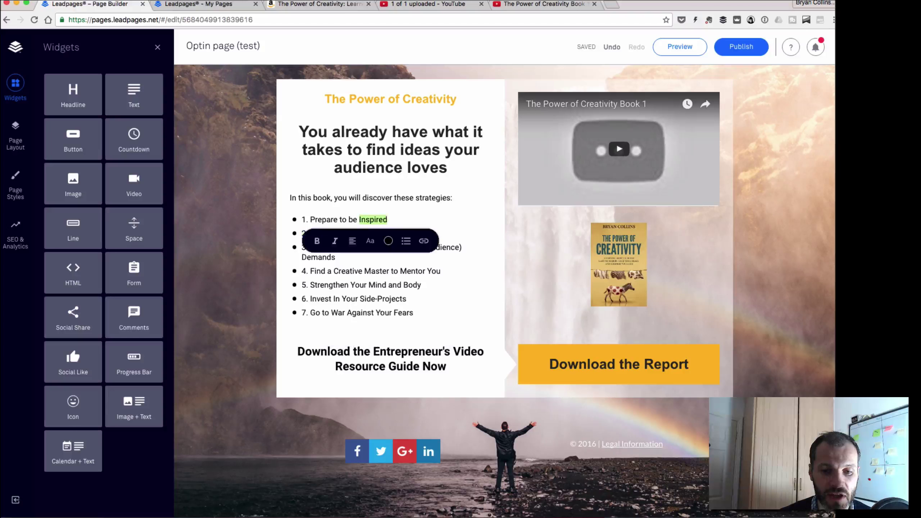
click(386, 313)
drag(394, 312, 415, 312)
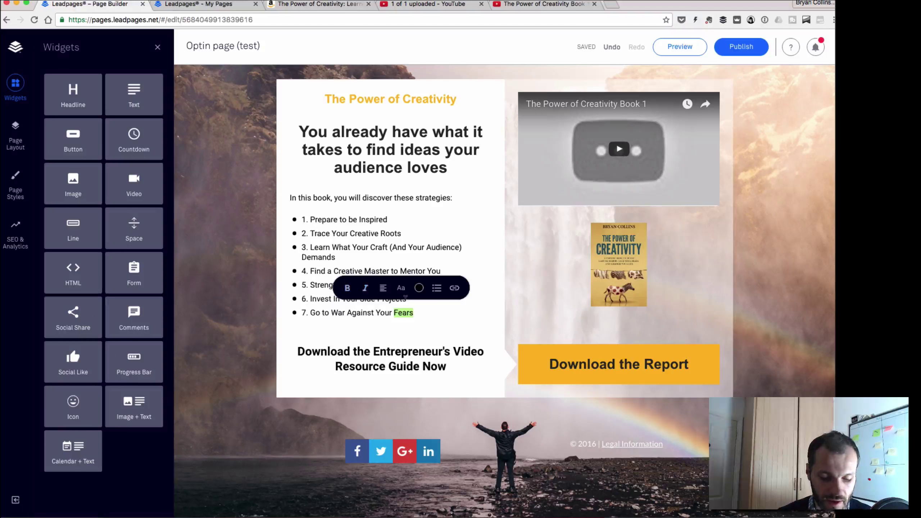
click(349, 289)
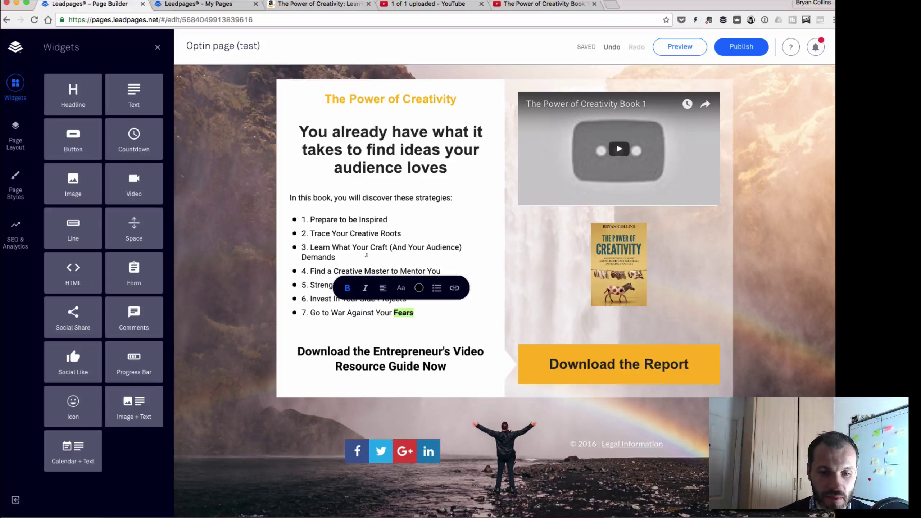
Step: Italicise the words "Creative Master" in strategy 4
drag(390, 271, 334, 271)
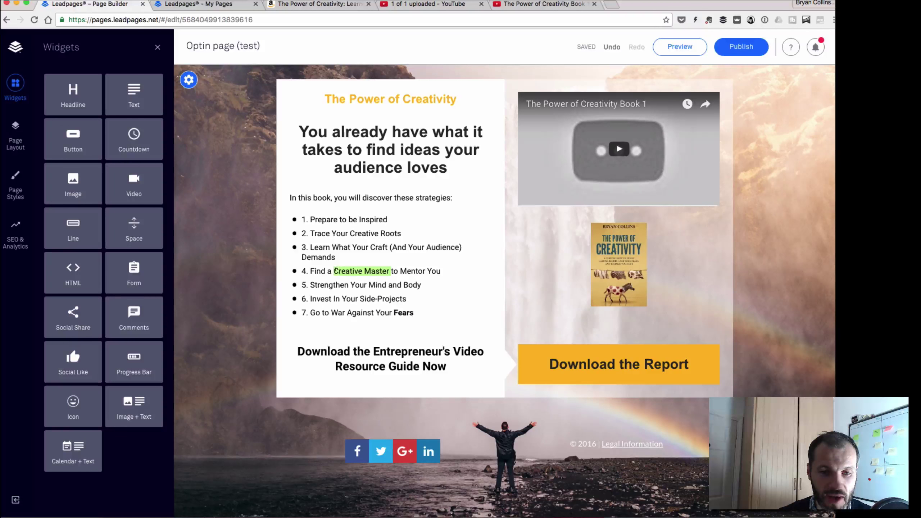
click(324, 246)
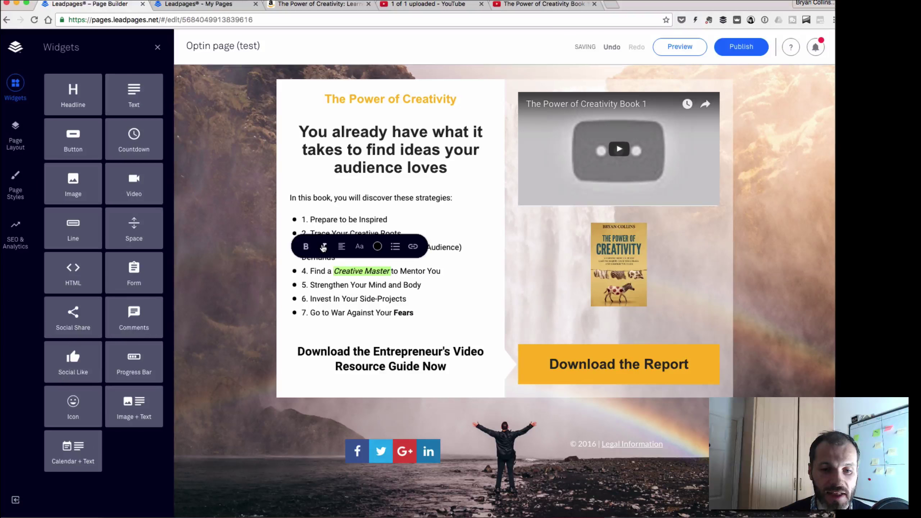
click(302, 298)
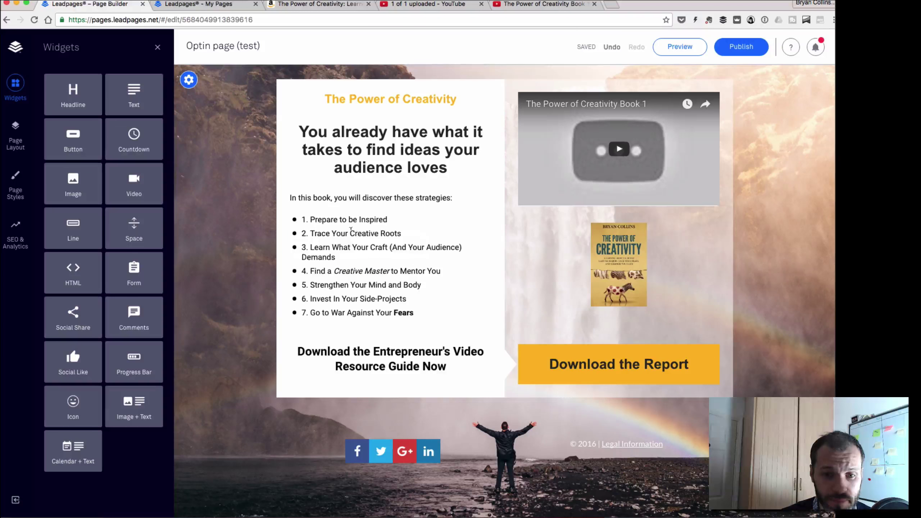
Step: Set the text colour of "Creative Roots" in strategy 2 to red, #d60000
drag(351, 232, 402, 235)
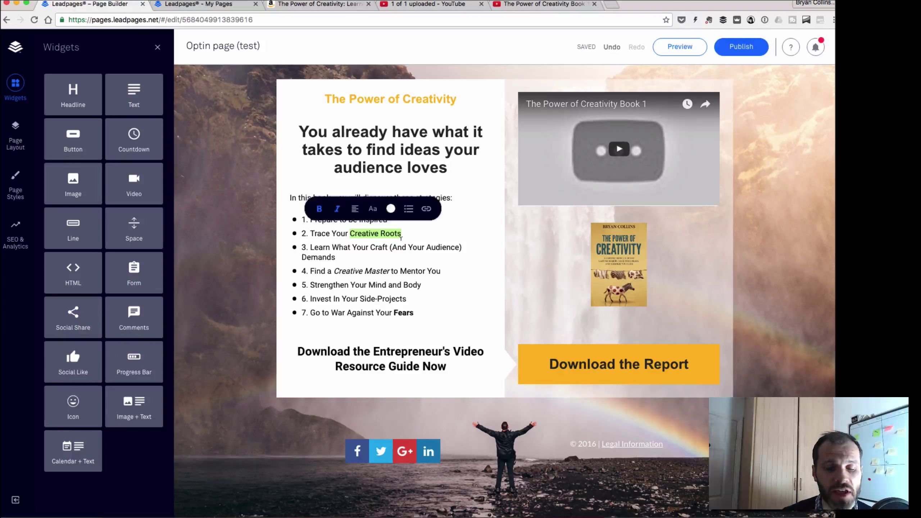
click(391, 210)
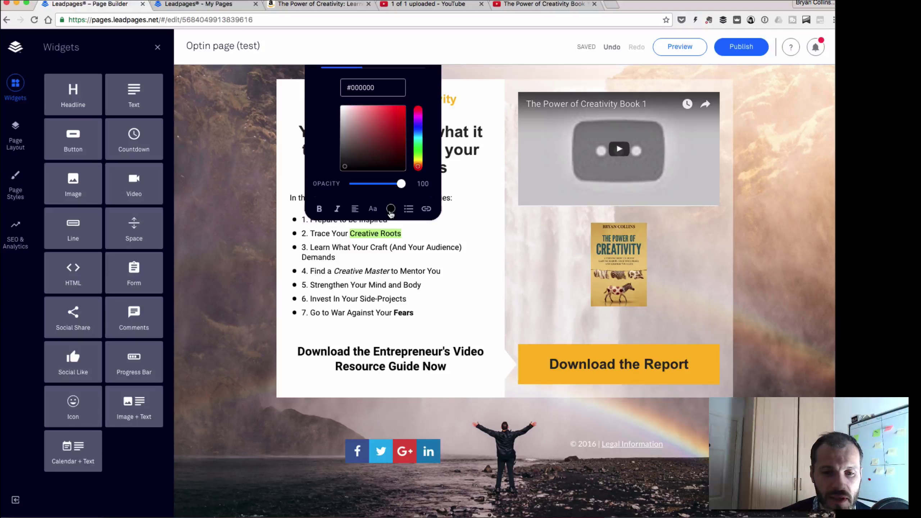
triple_click(369, 87)
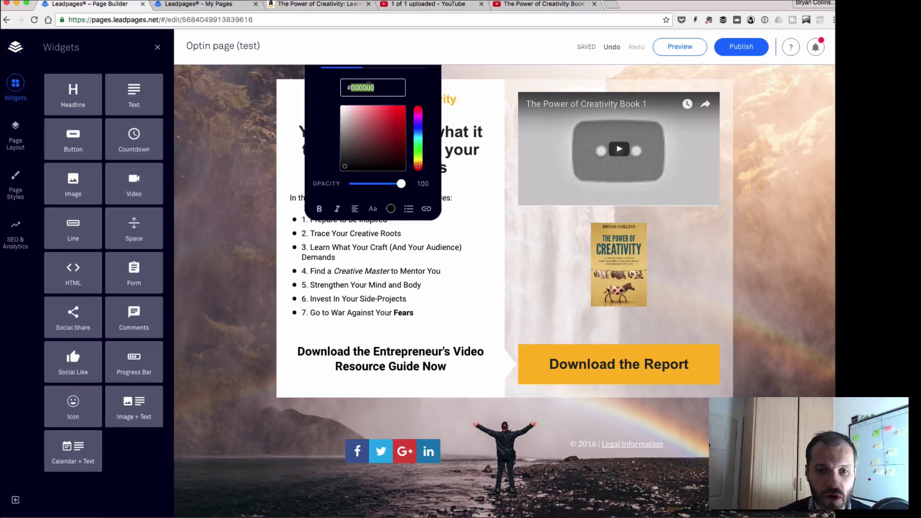
text(#d60000)
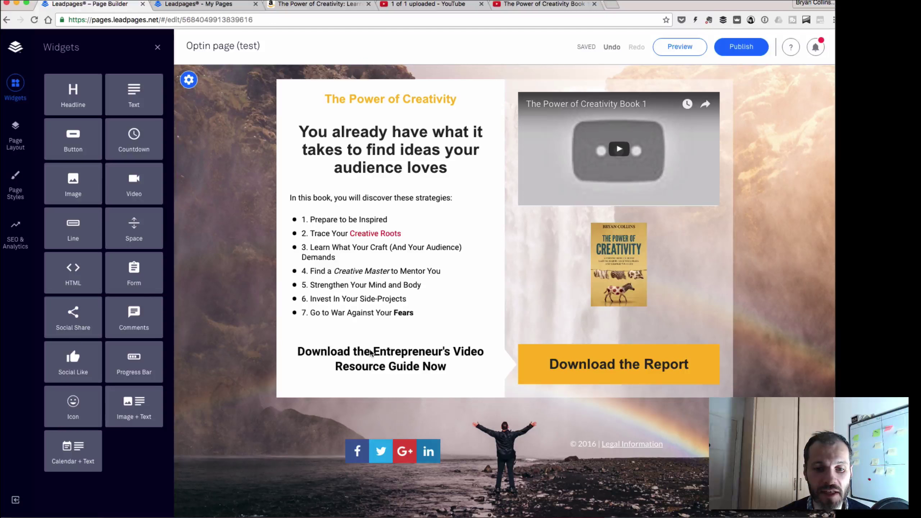
Step: Replace the "Download the Entrepreneur's Video Resource Guide Now" text with "Get a free video from the book today"
click(371, 352)
double_click(372, 351)
key(ctrl+a)
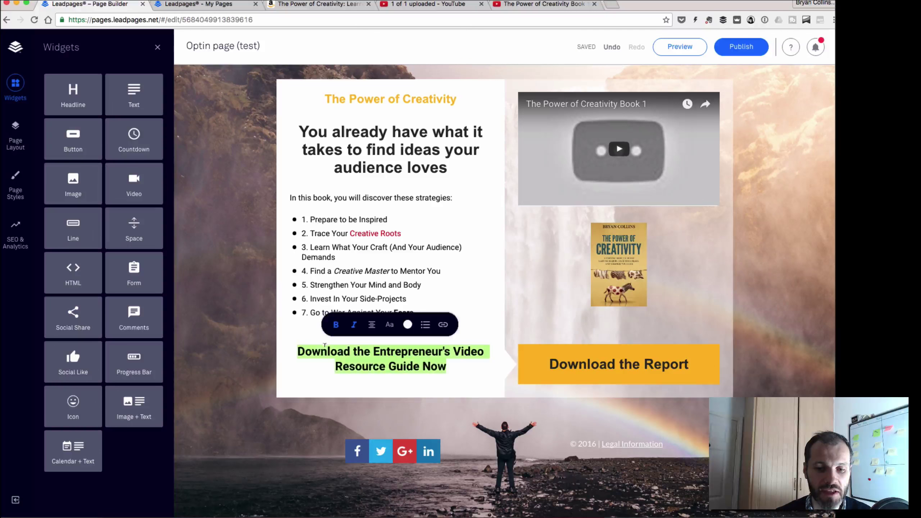
key(BackSpace)
text(Get a free video from the book today)
Step: Set the "Get a free video from the book today" line to text size 8 and spacing 5
double_click(367, 349)
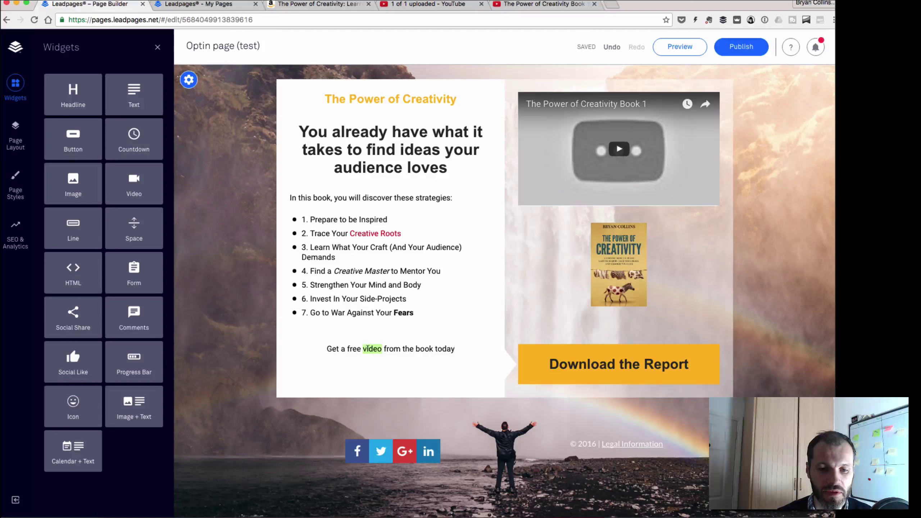
drag(459, 350, 389, 332)
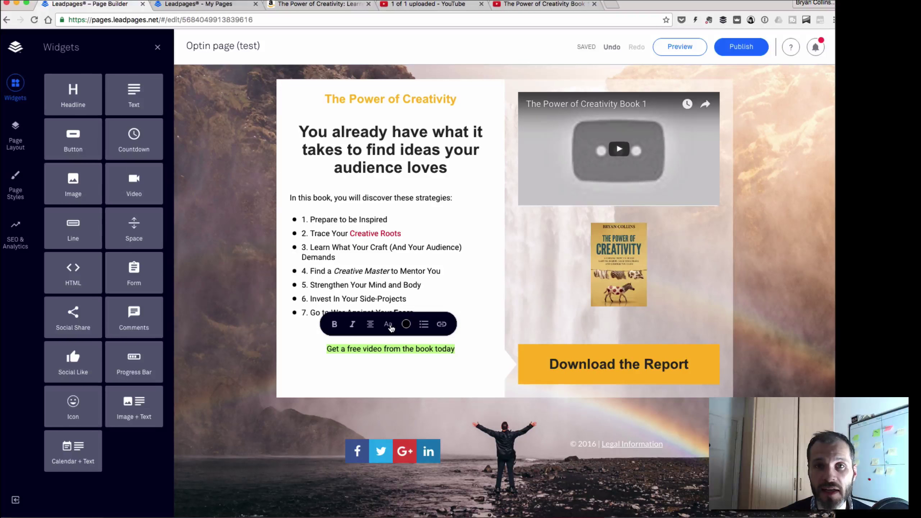
click(388, 325)
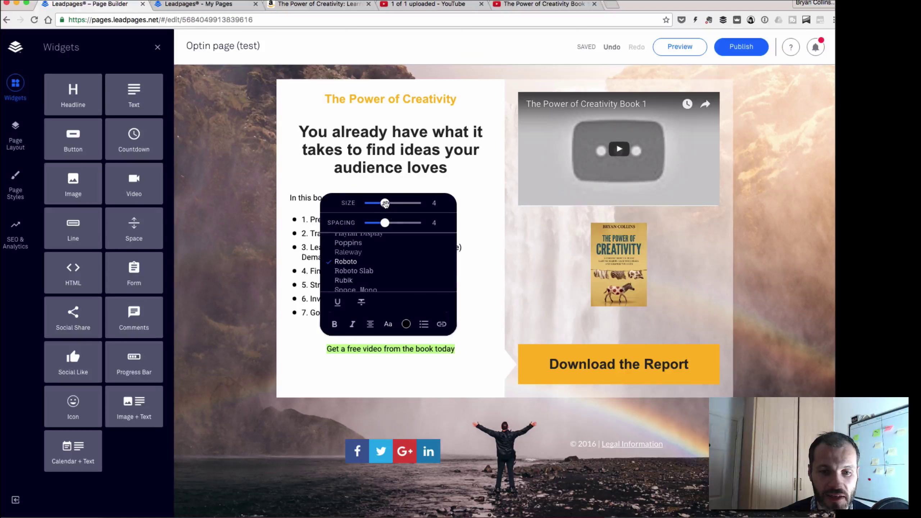
drag(385, 204, 406, 203)
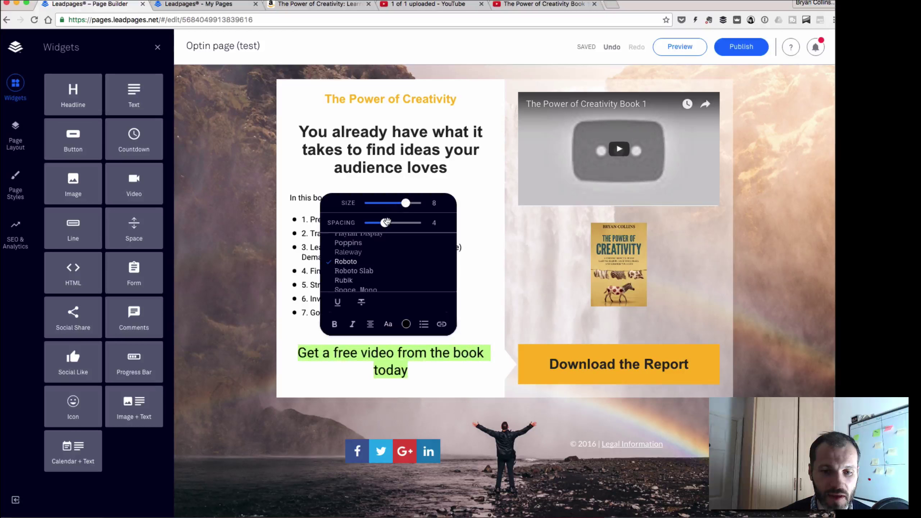
click(390, 222)
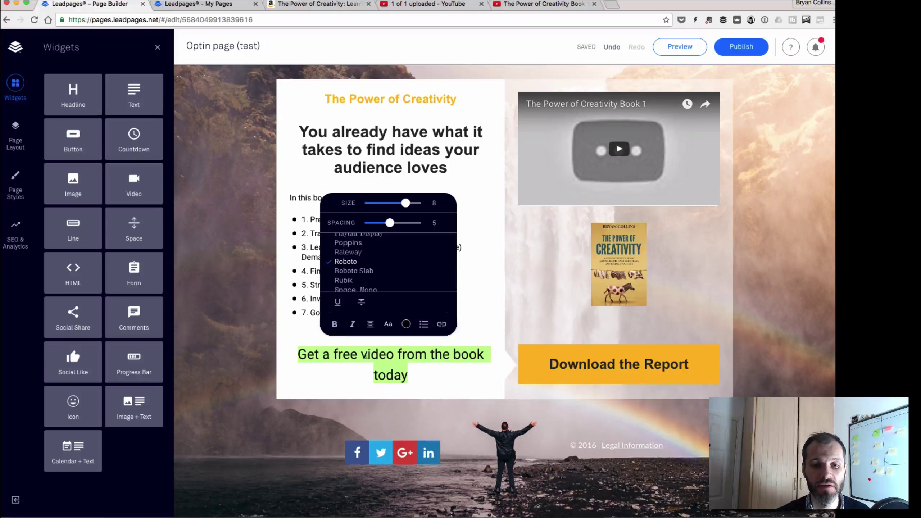
click(367, 355)
click(406, 175)
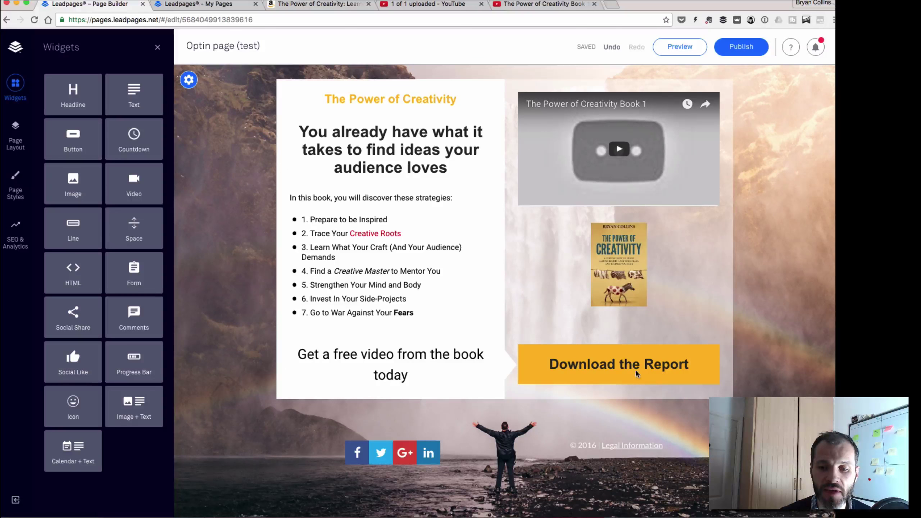
Step: Change the "Download the Report" button text to "Download your free video lesson"
double_click(622, 365)
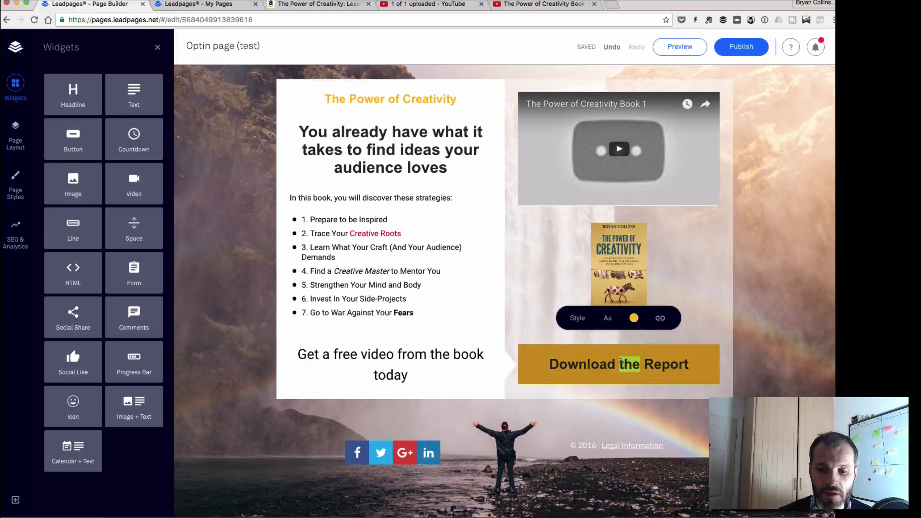
text(your free video )
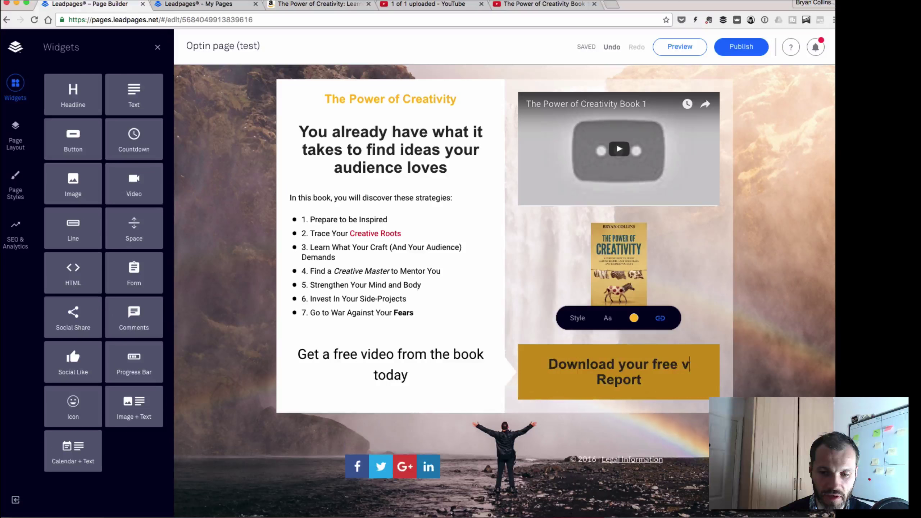
text(lesson)
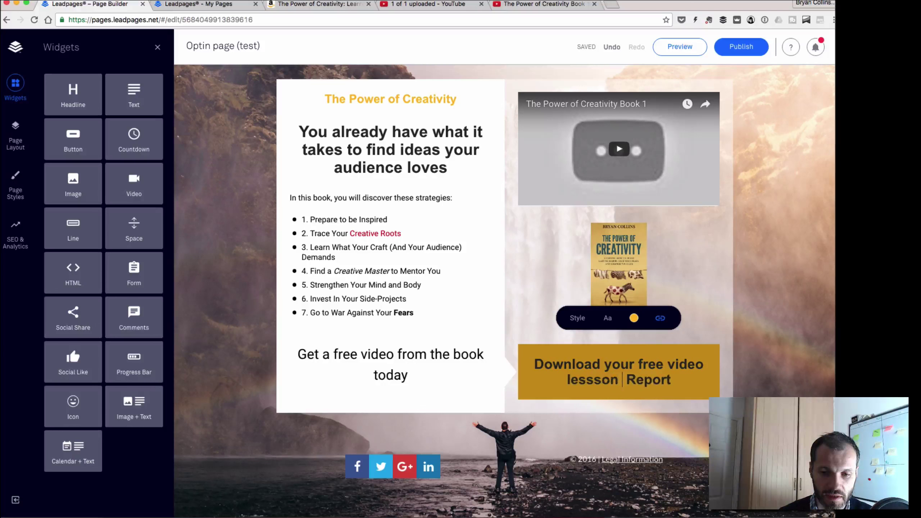
key(Delete)
key(Delete)
key(Delete)
key(Delete)
key(Delete)
key(Delete)
key(Delete)
Step: Add an arrow "-->" at the end of the "Get a free video from the book today" line
click(414, 376)
text(-->)
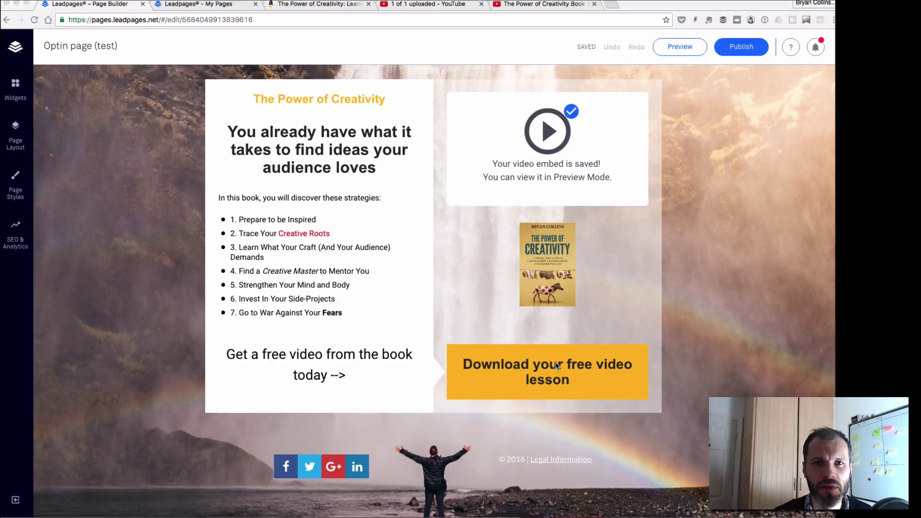
Step: Open My Leadbox 1, linked to the "Download your free video lesson" button, for editing
click(549, 368)
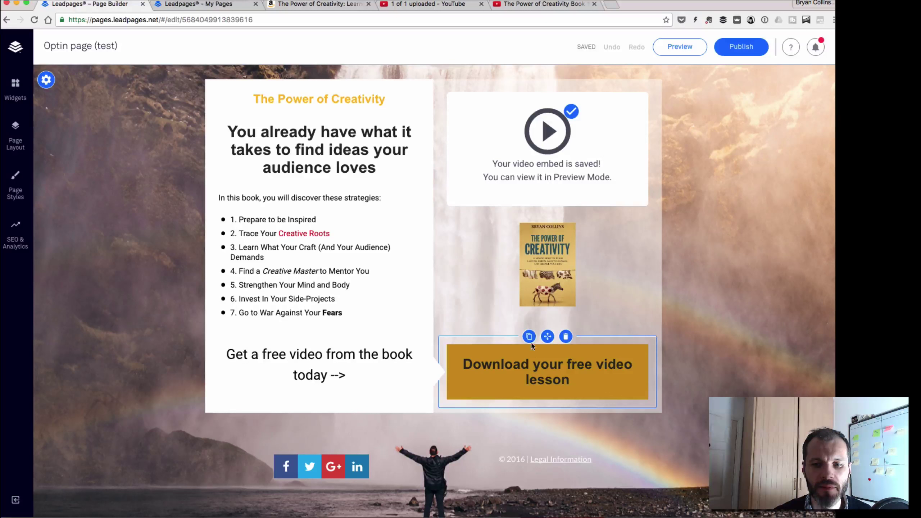
double_click(579, 364)
click(589, 319)
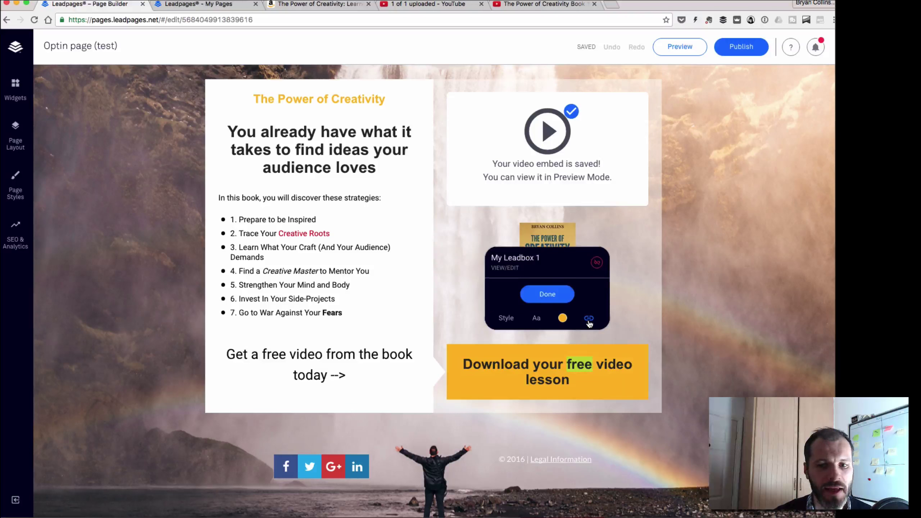
click(510, 271)
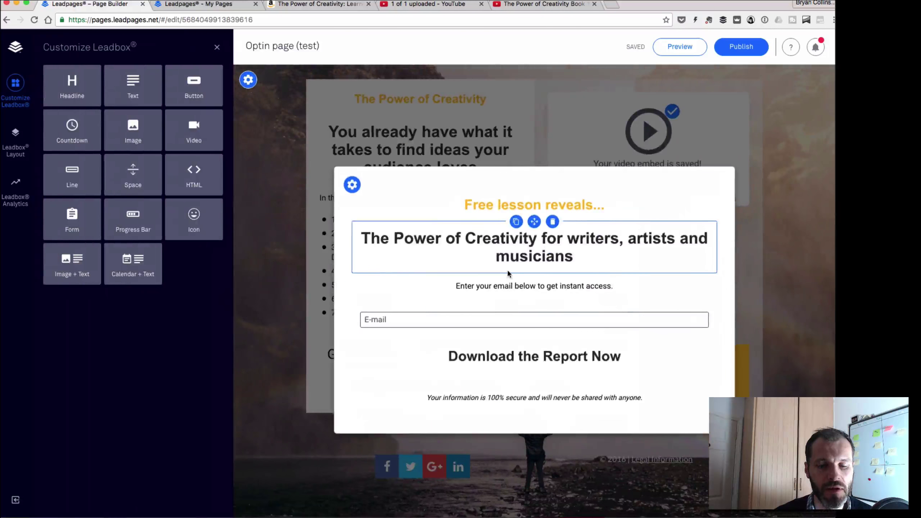
click(403, 315)
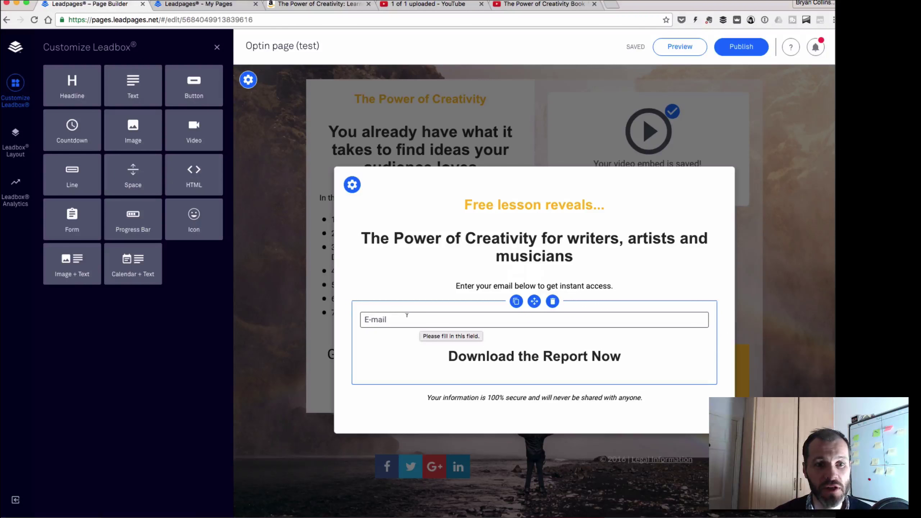
Step: Give the Leadbox's "Download the Report Now" button a red background and white text, #ffffff
click(519, 349)
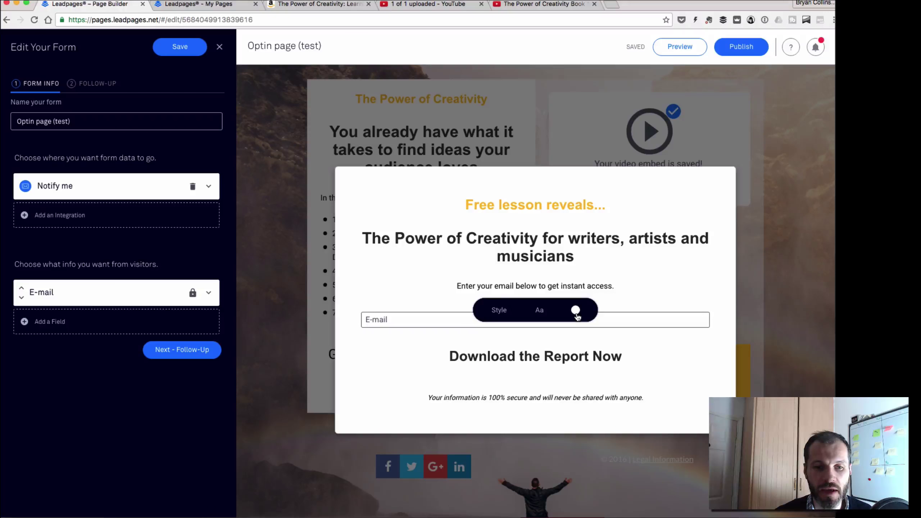
click(575, 311)
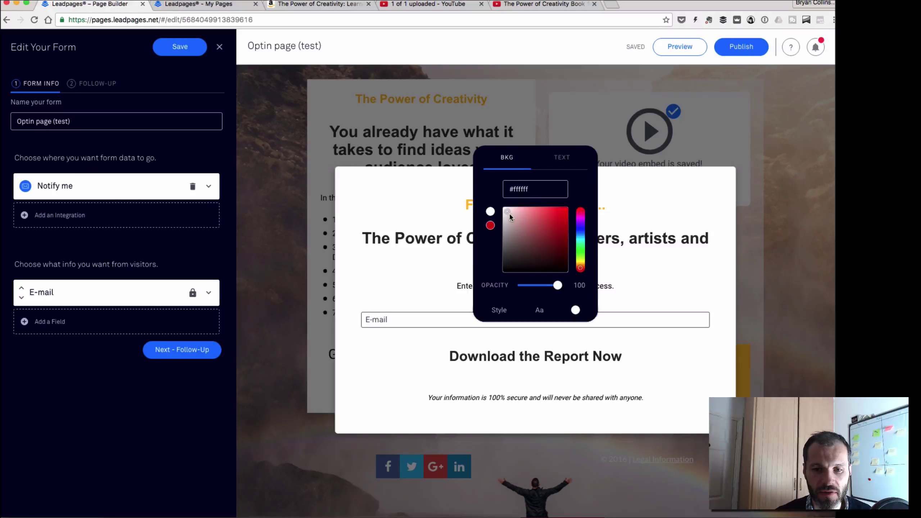
click(508, 213)
click(490, 225)
click(561, 158)
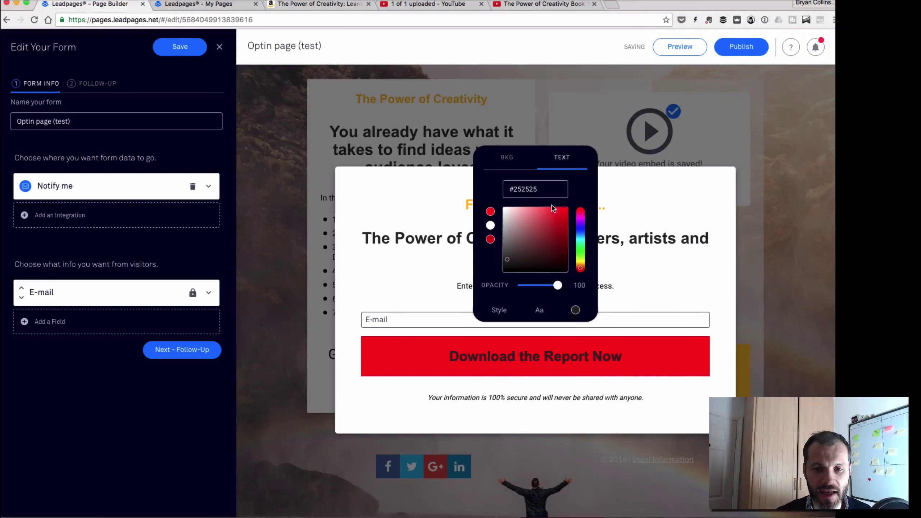
drag(508, 256, 503, 208)
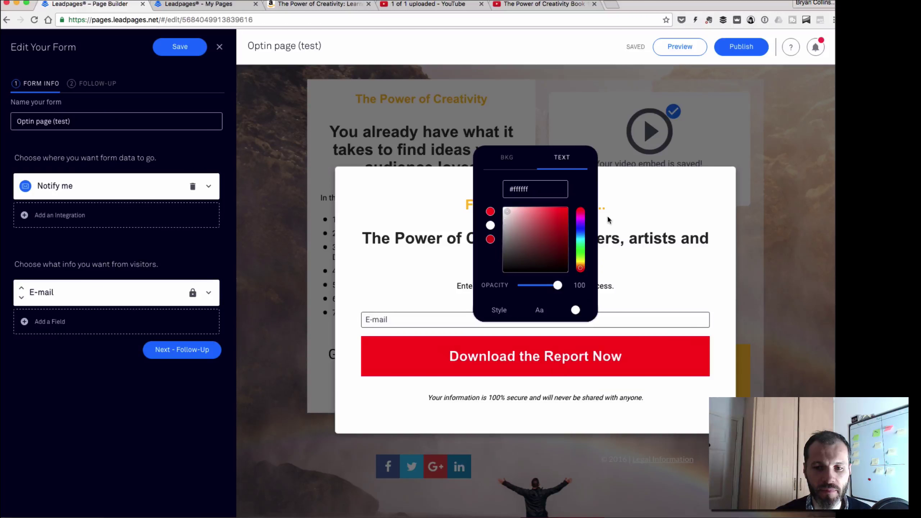
click(615, 229)
Step: Reword the red Leadbox button to "Download the video now" and close the form settings
click(544, 356)
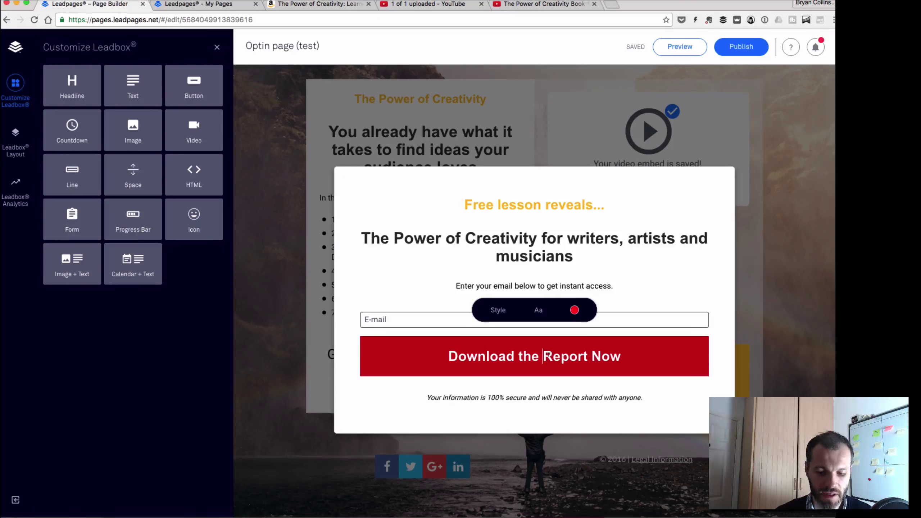
text(video)
key(Delete)
key(Delete)
key(Delete)
key(Delete)
key(Delete)
key(Delete)
key(Delete)
key(Delete)
text(n)
click(219, 47)
Step: Try a smiley icon widget beside the Leadbox headline and delete it again
drag(202, 219, 574, 264)
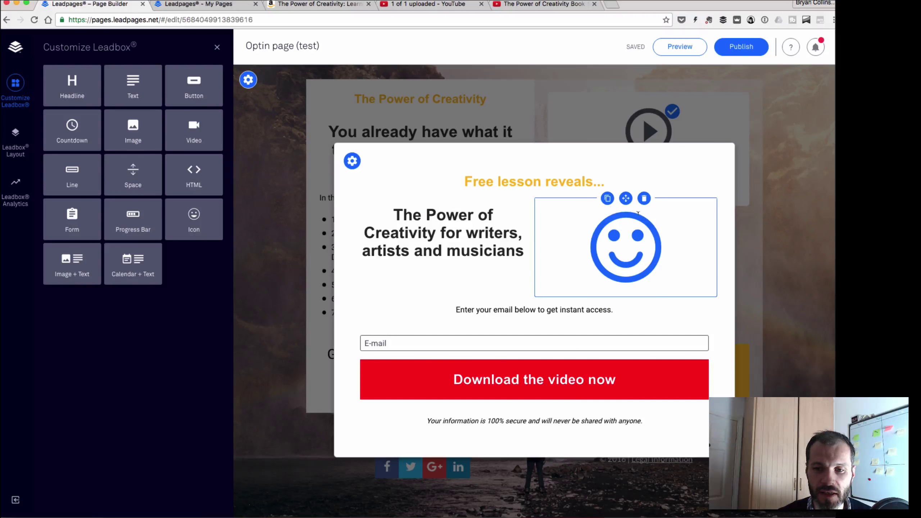
click(624, 242)
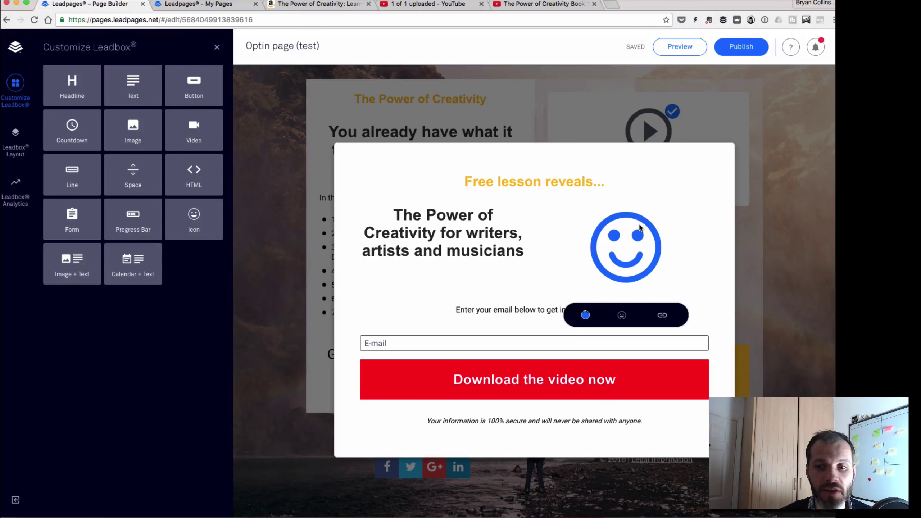
click(619, 225)
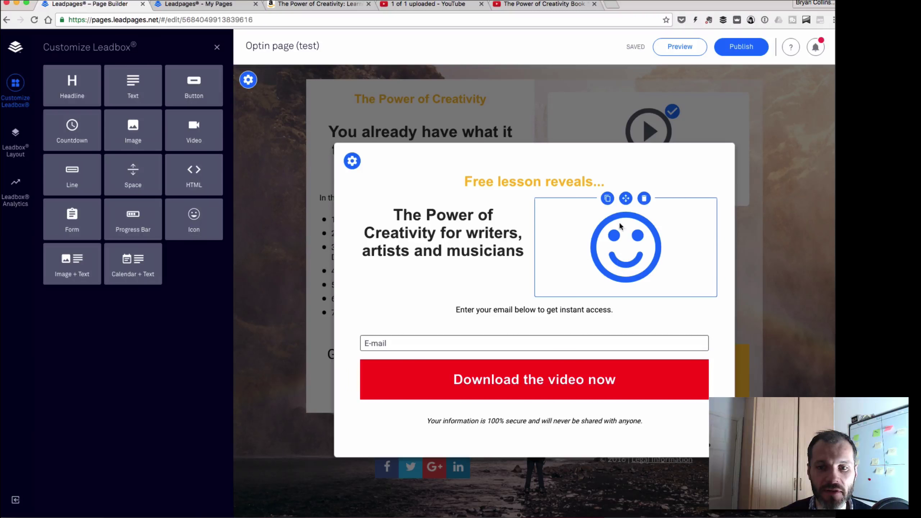
click(645, 201)
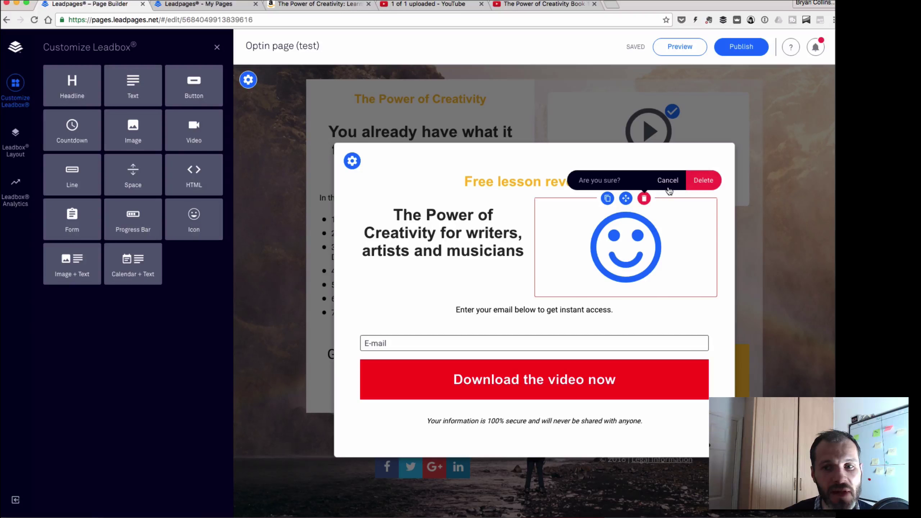
click(703, 180)
Step: Open the Leadbox form settings and examine the Notify me integration and E-mail field options
click(534, 356)
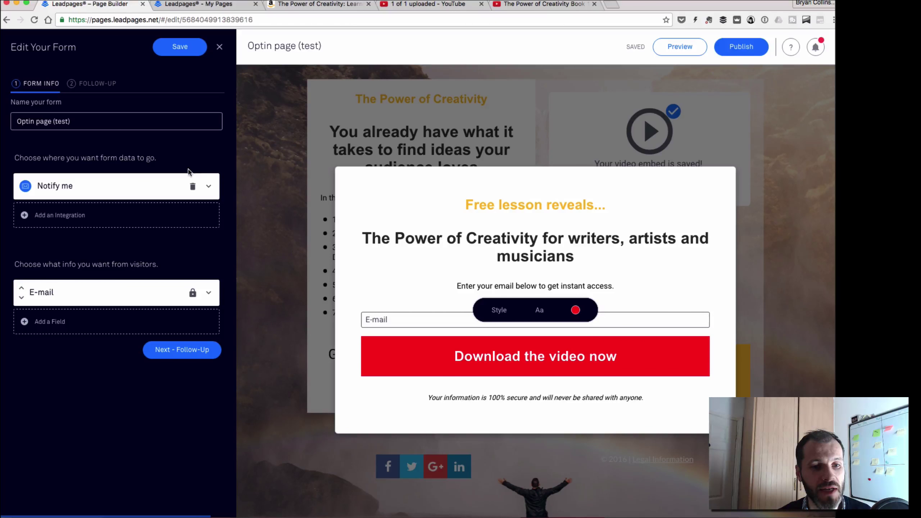
click(209, 187)
click(209, 344)
scroll(116, 411, down, 4)
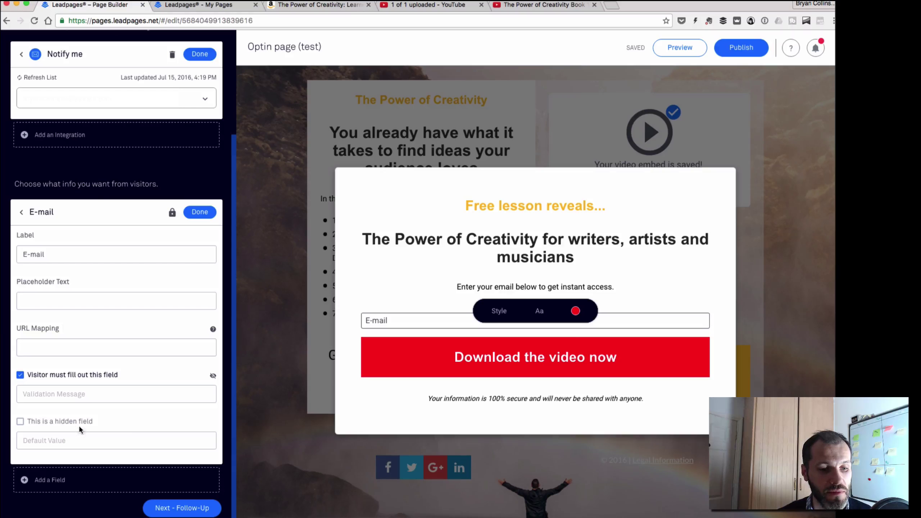
scroll(101, 196, up, 1)
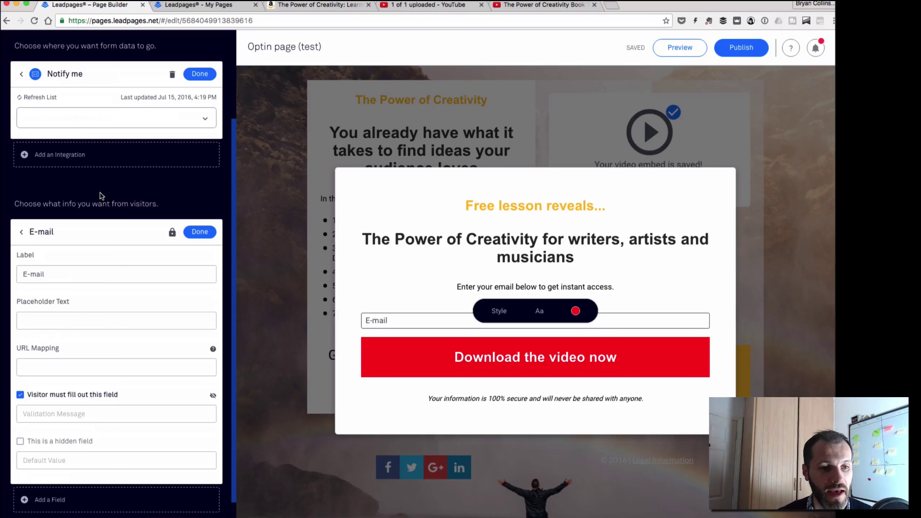
Step: Browse the additional integration services that can receive the form data, and close the overview without connecting one
click(68, 159)
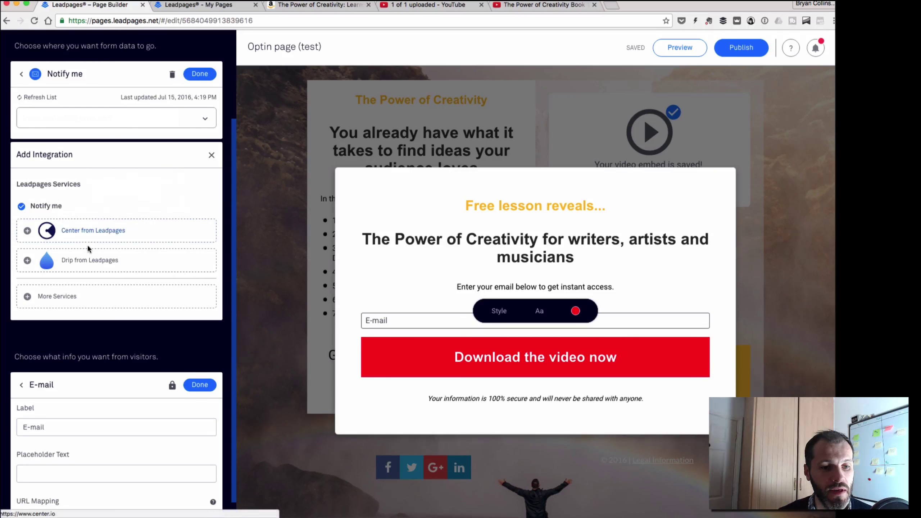
click(117, 303)
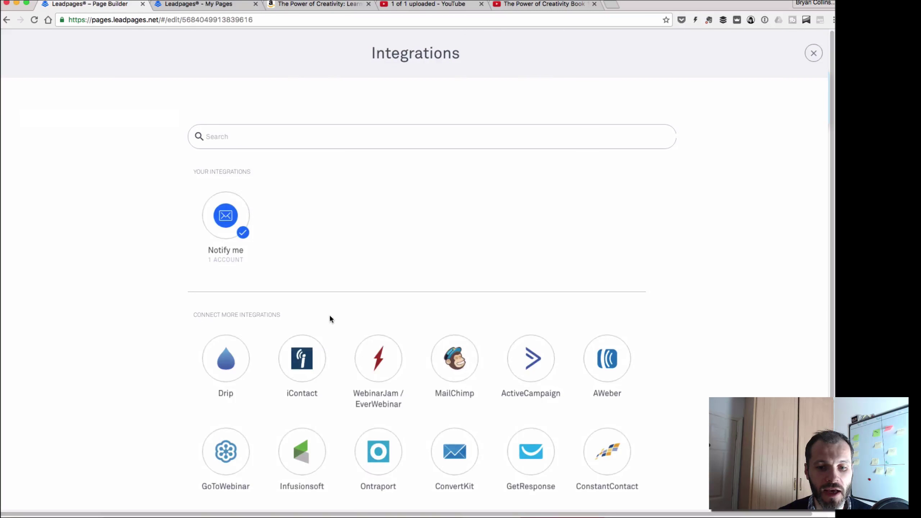
scroll(330, 315, down, 1)
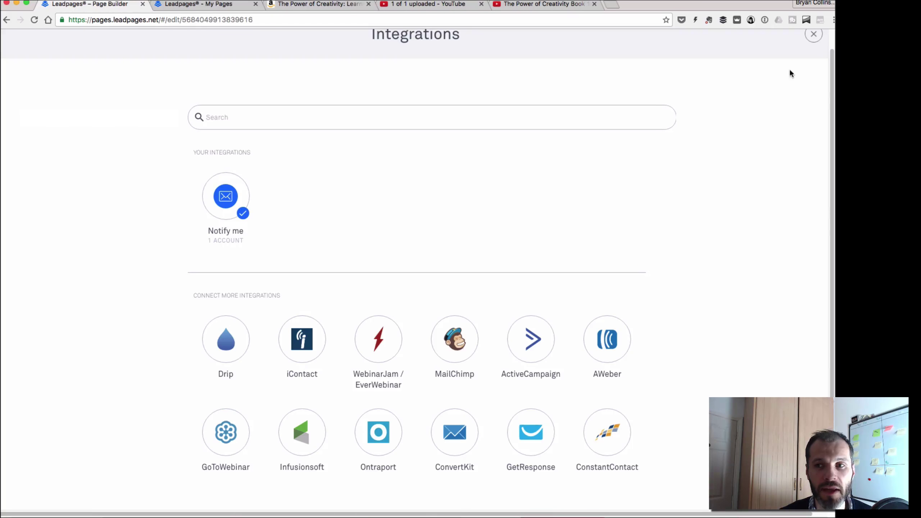
click(814, 34)
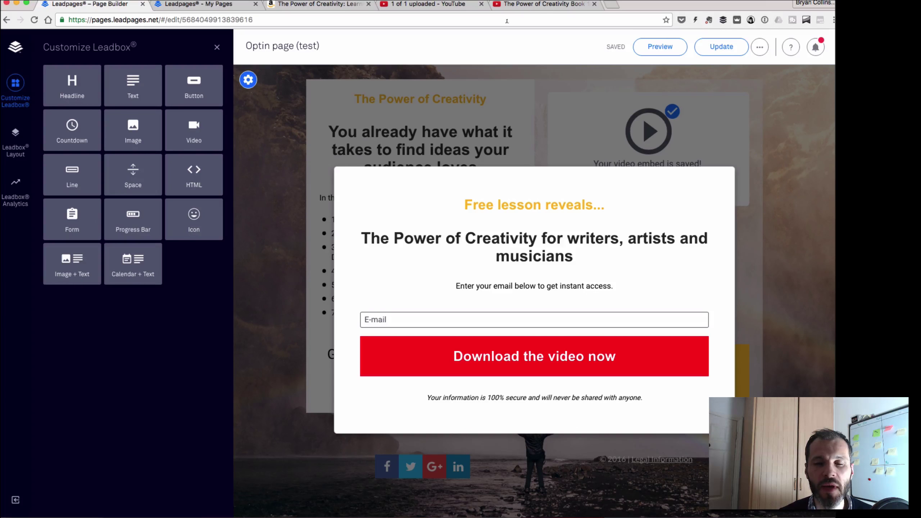
Step: Update the published opt-in page and open its live version
click(715, 53)
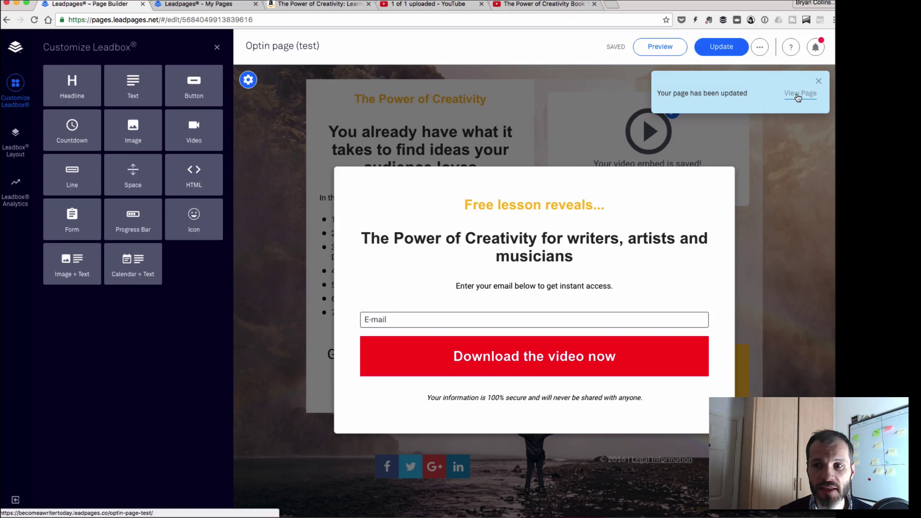
click(795, 95)
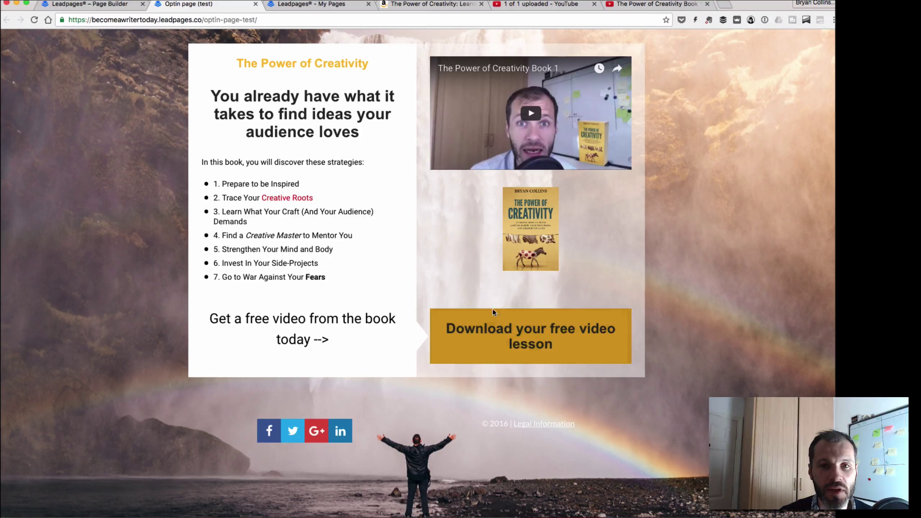
Step: Test the live page's download pop-up by submitting it with an empty E-mail field, and close the pop-up
click(515, 337)
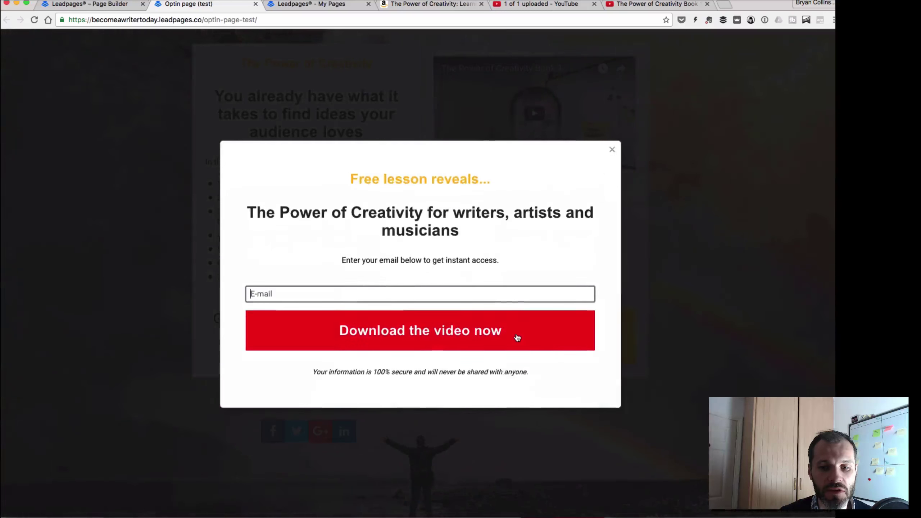
click(373, 332)
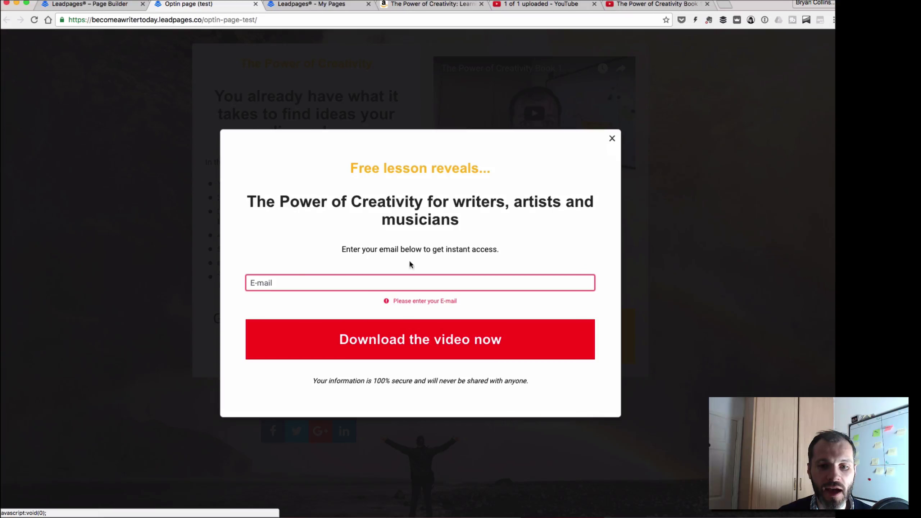
click(613, 139)
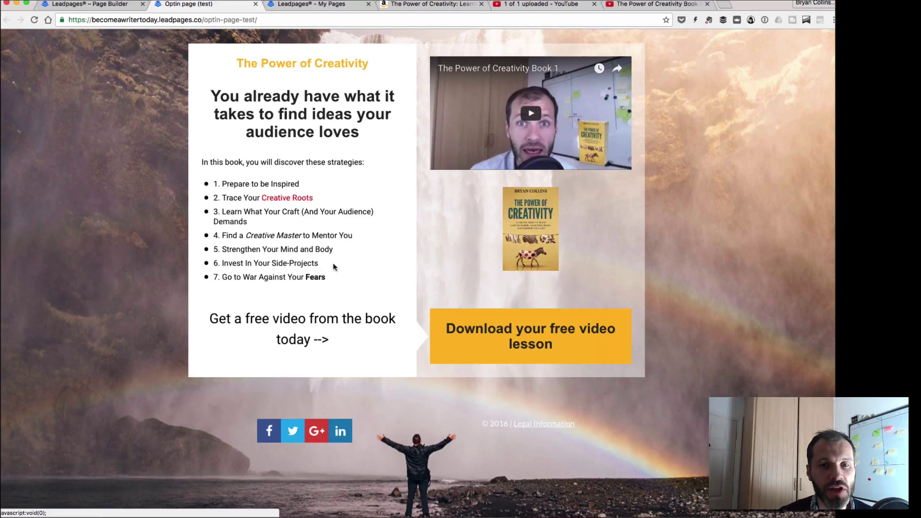